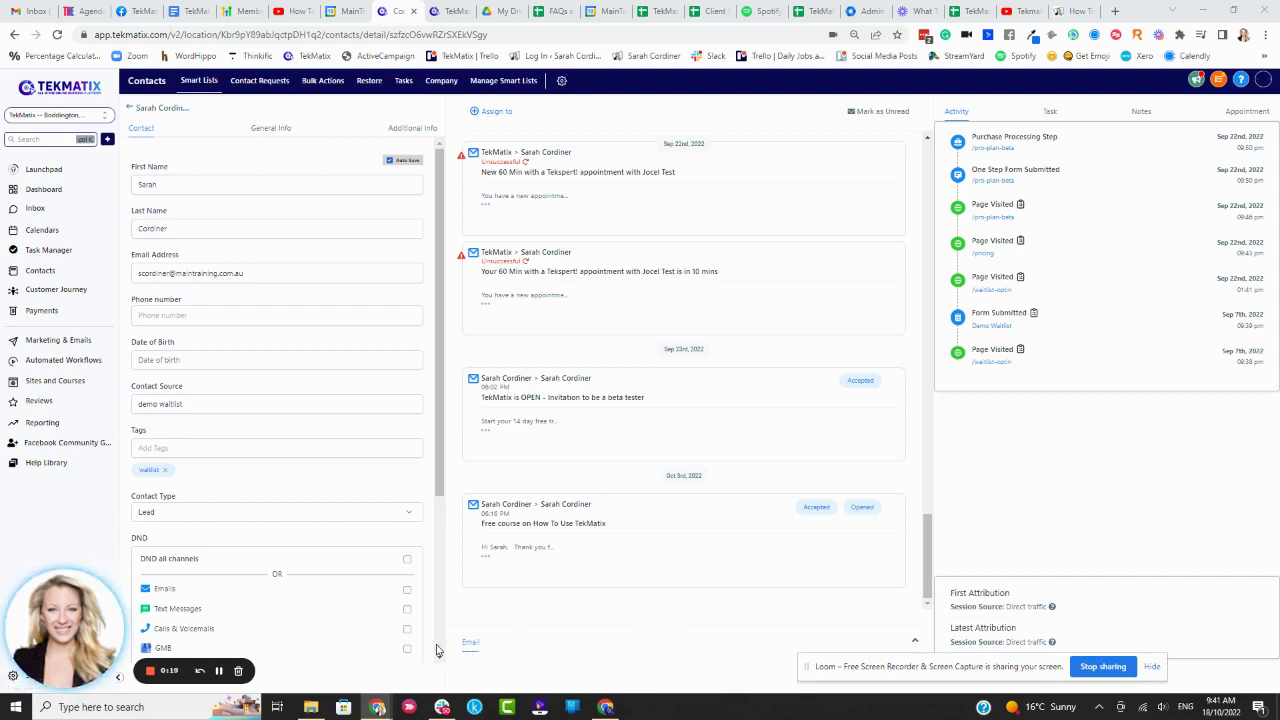
Step: Open the email composer on the contact record and start a payment request from it
click(471, 641)
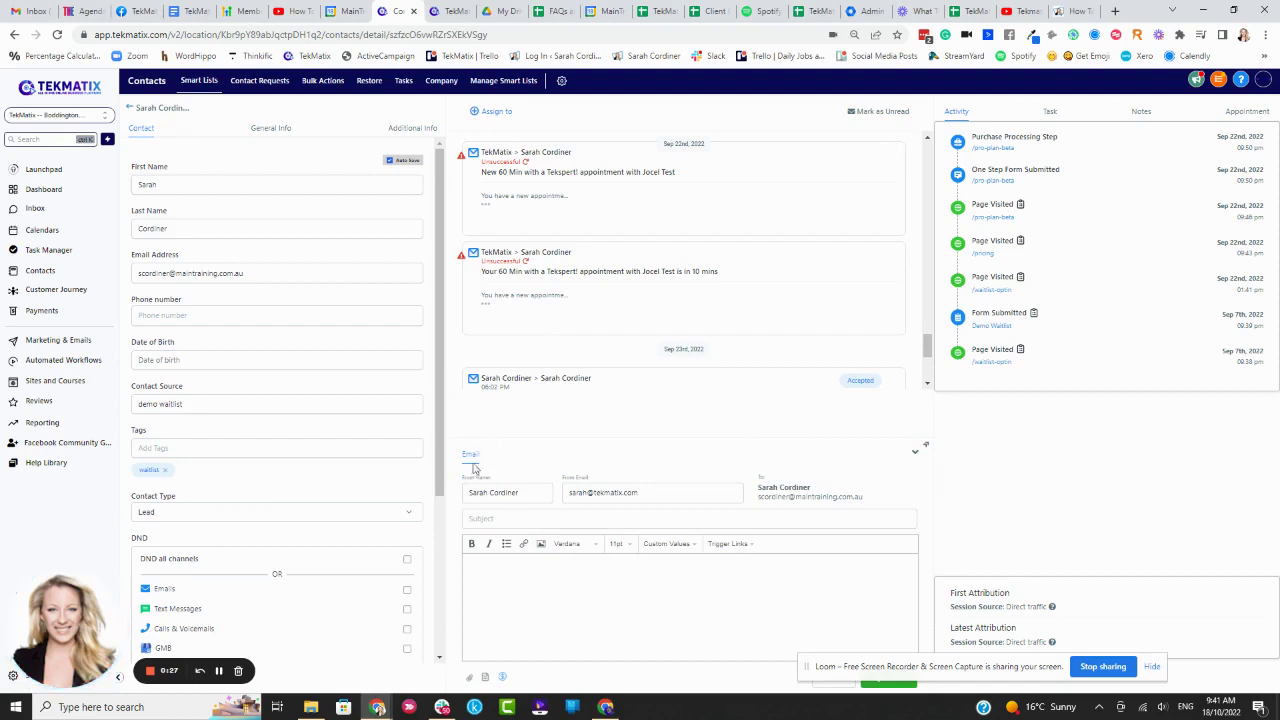
click(916, 456)
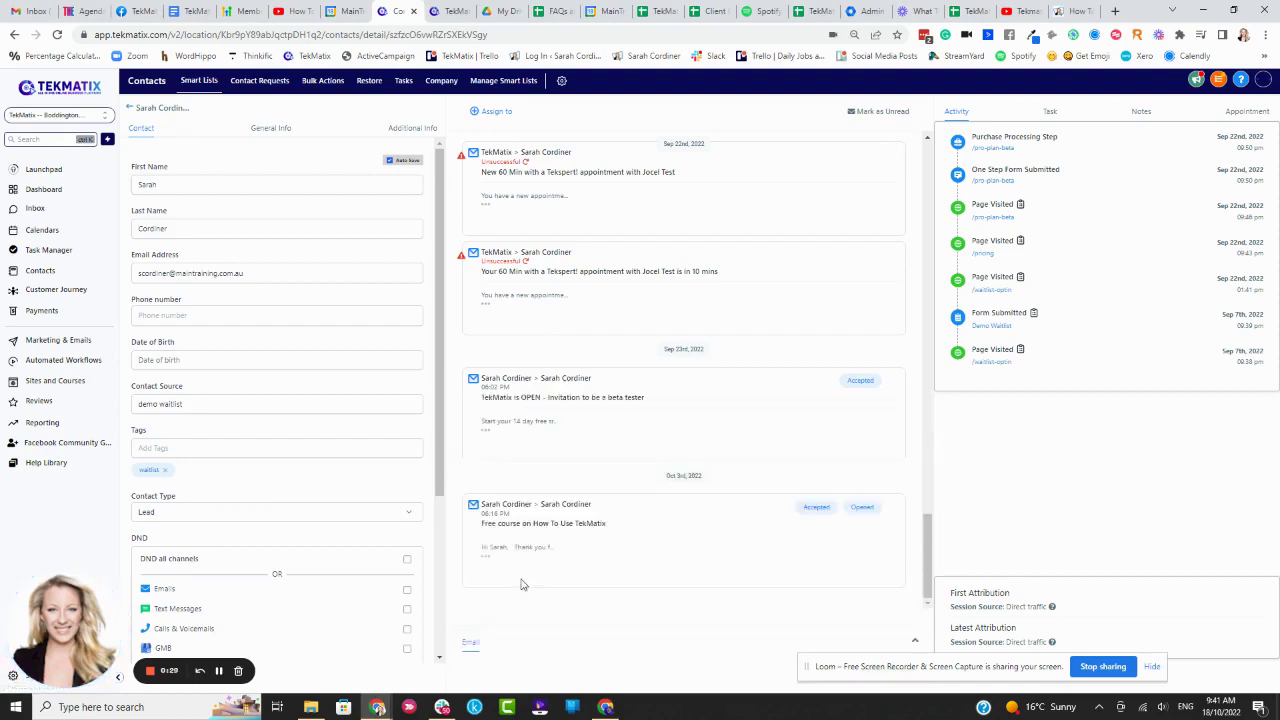
click(472, 643)
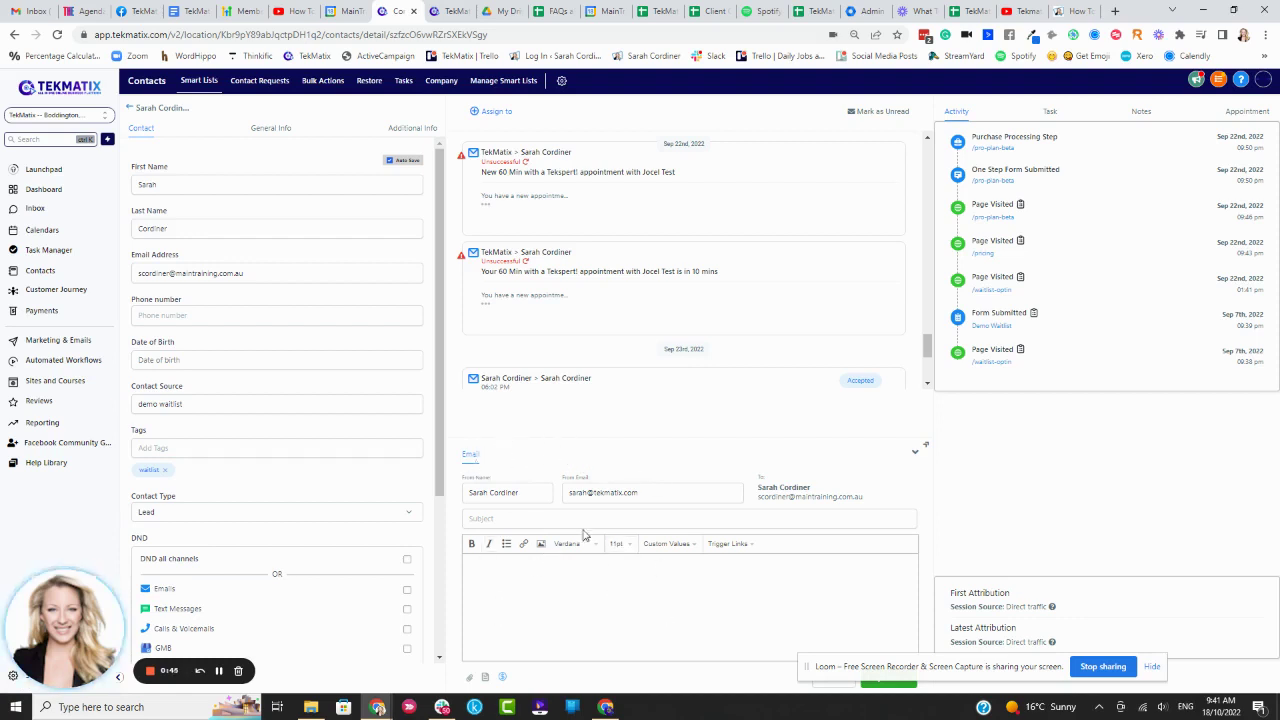
click(535, 580)
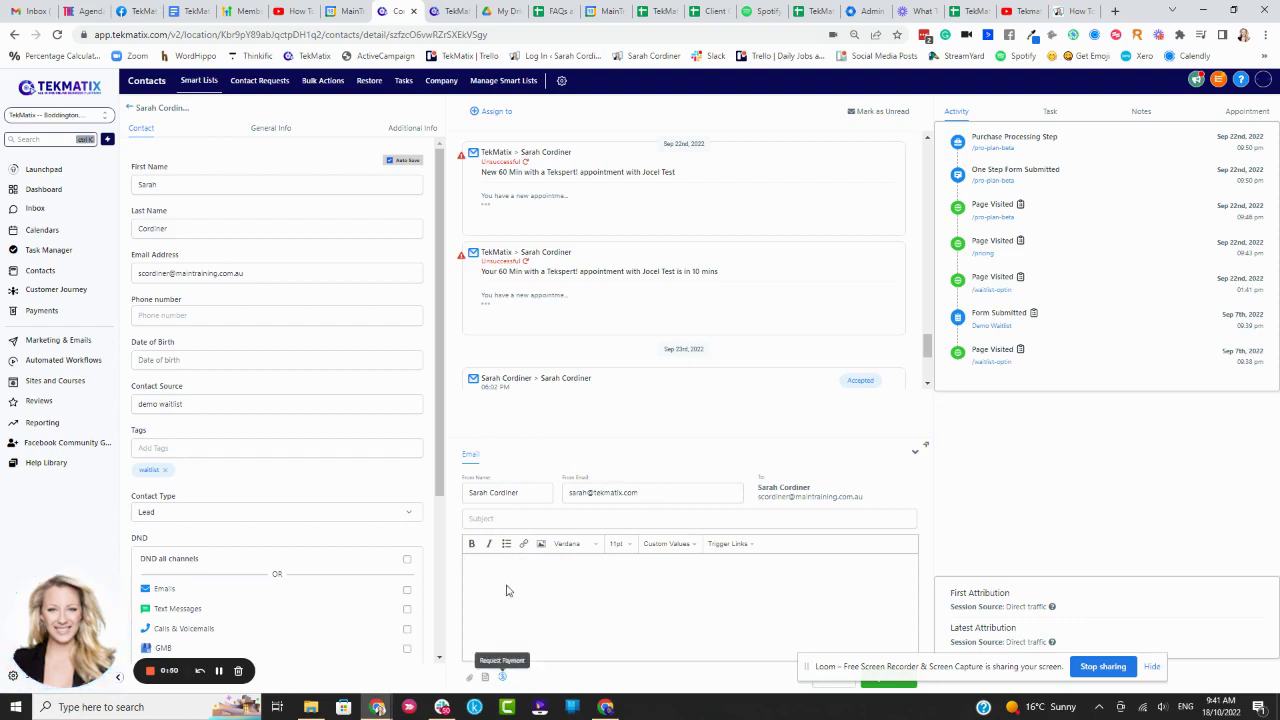
click(504, 679)
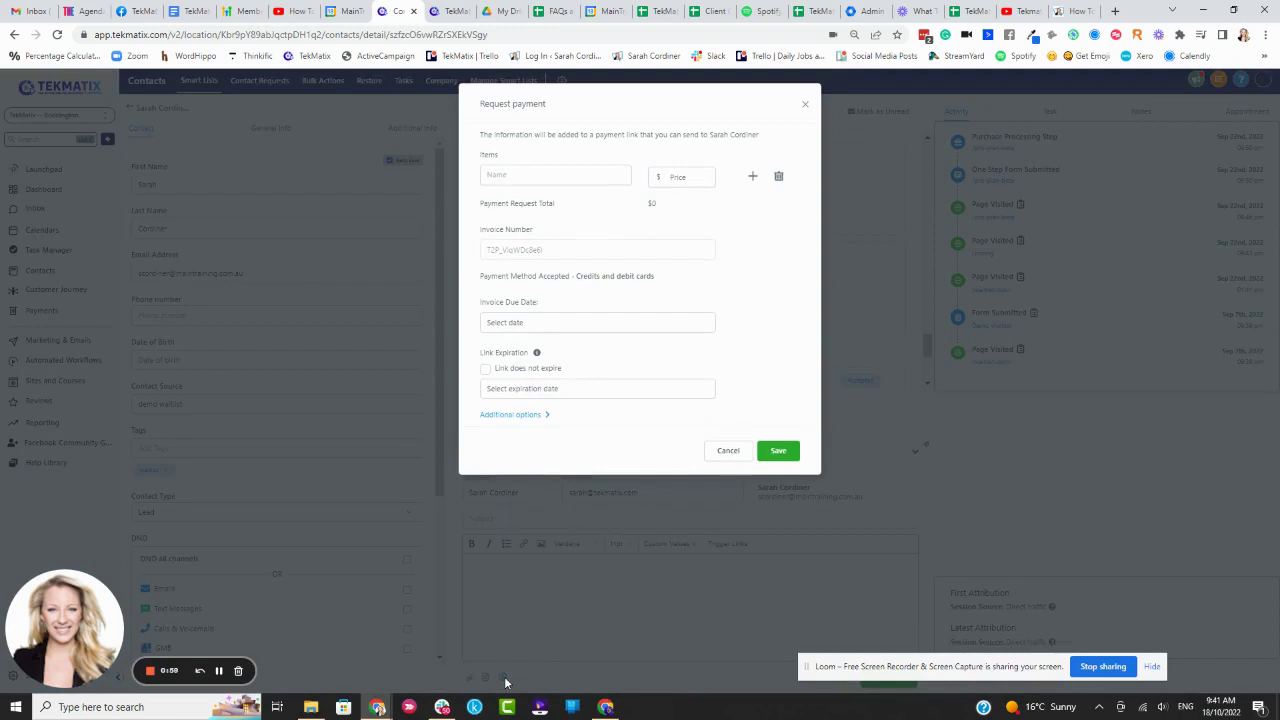
Step: Enter Coaching call as the payment request item with a price of $100.00
click(529, 175)
text(C)
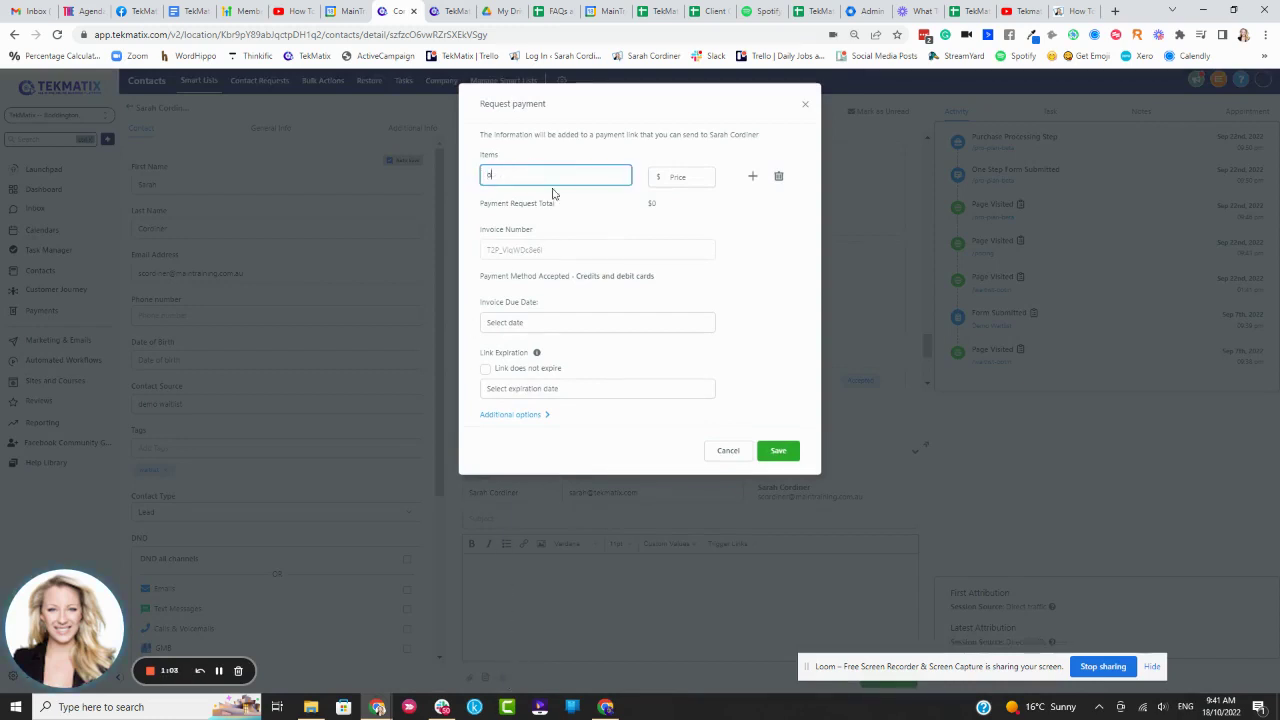
key(BackSpace)
text(Coaching call)
click(686, 176)
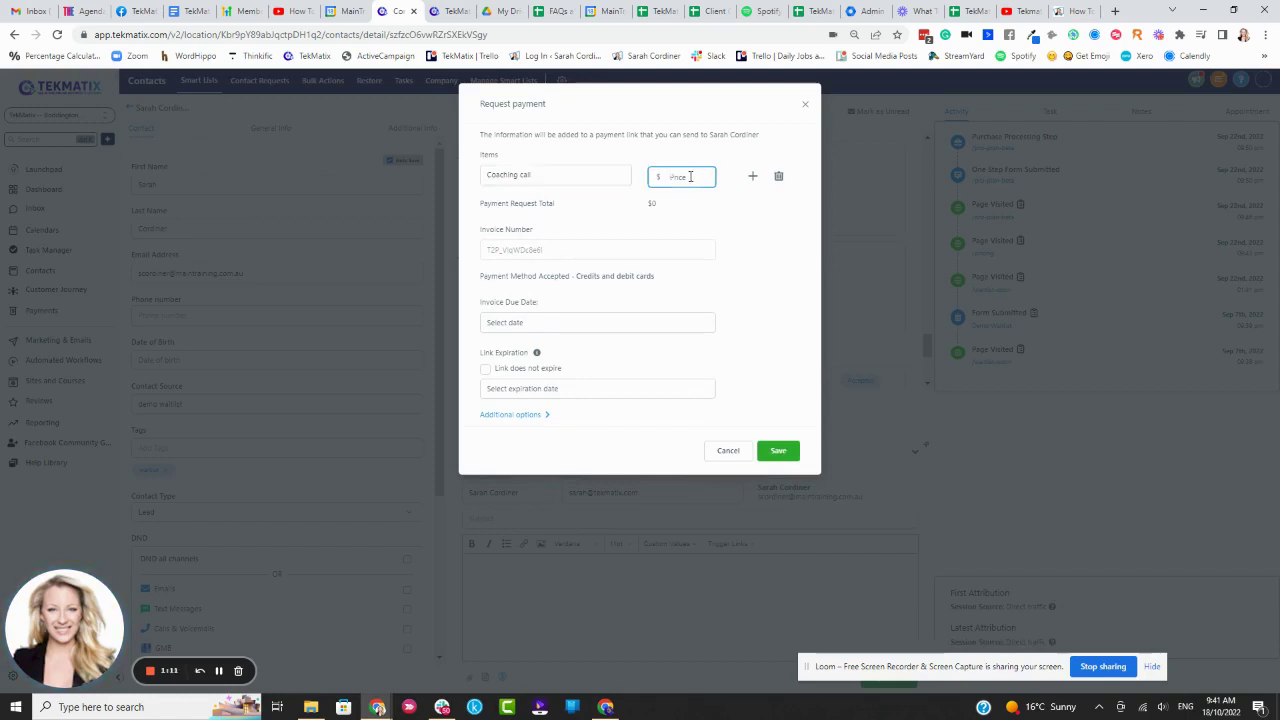
Step: Add a second item line named Book 2 coaching calls and delete that line again
click(753, 177)
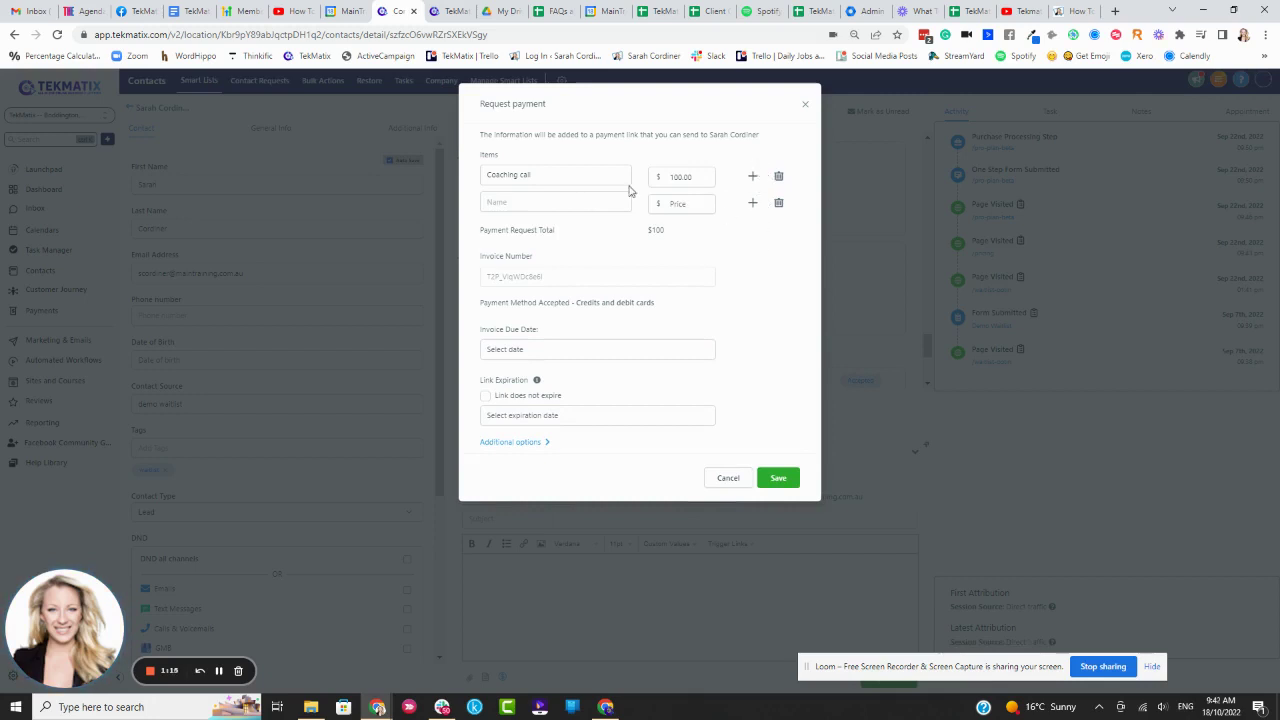
click(500, 203)
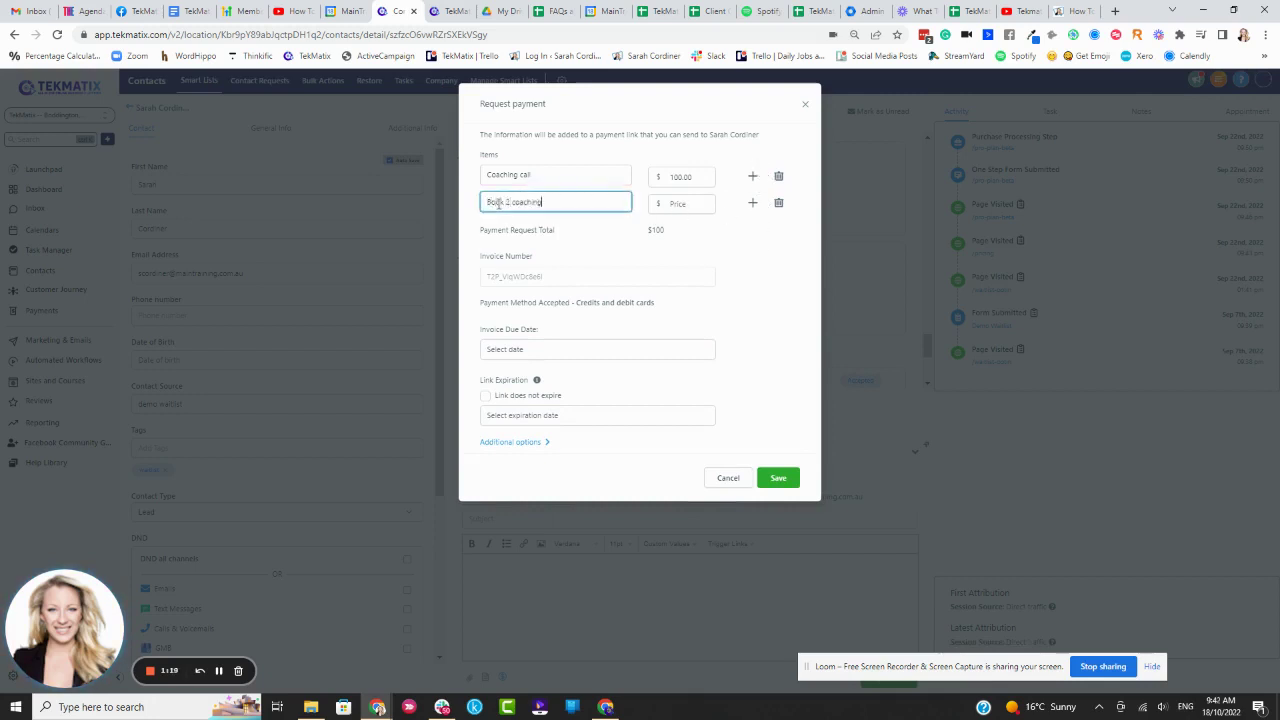
text(Book 2 coaching calls)
click(687, 205)
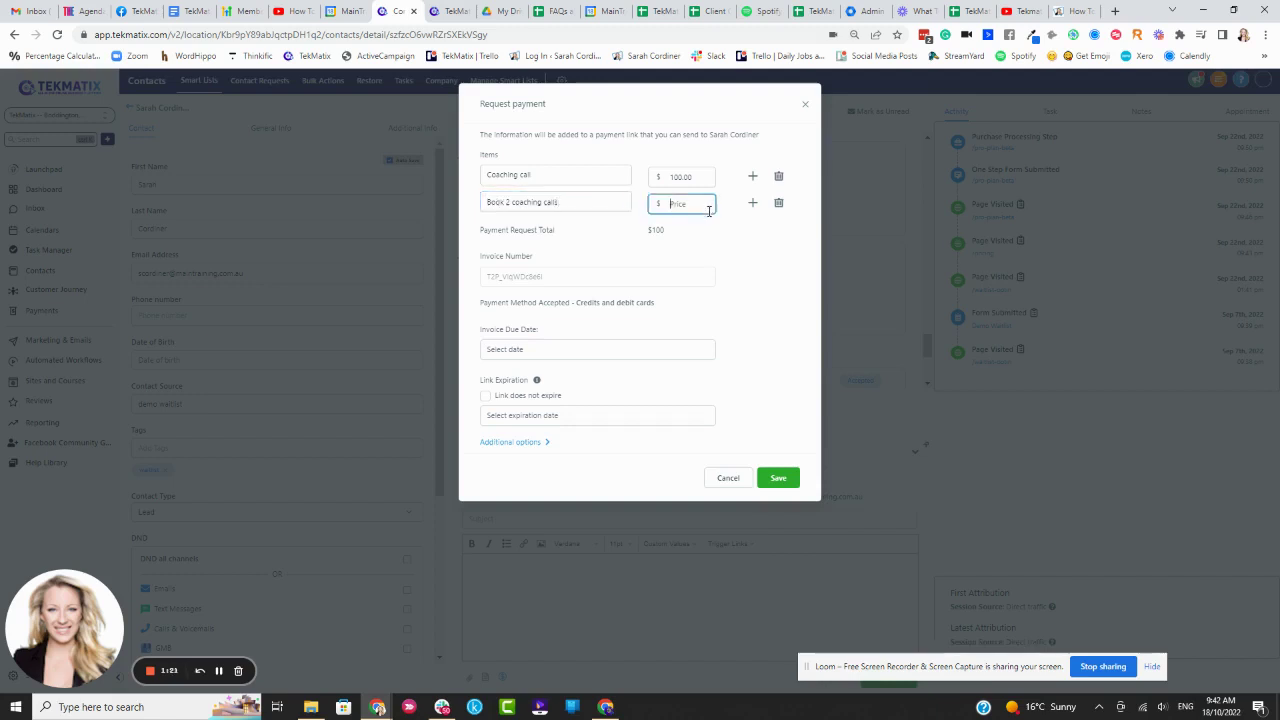
click(713, 238)
click(779, 205)
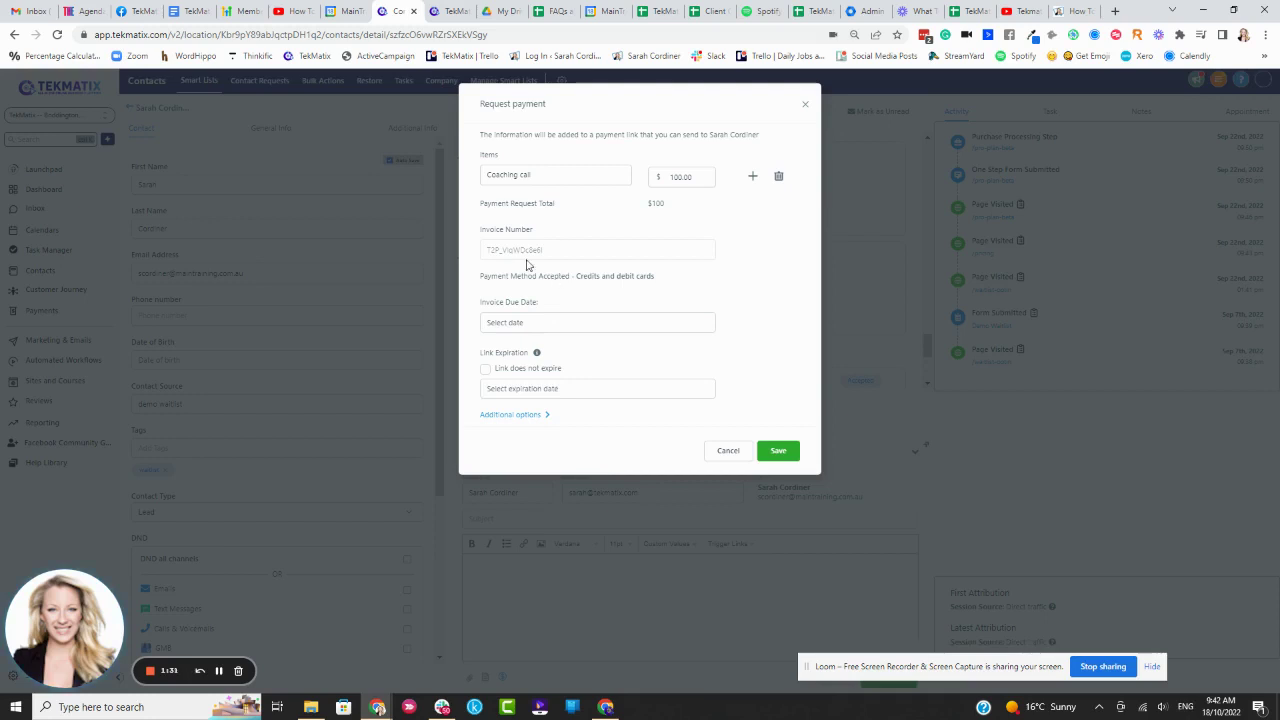
Step: Set the invoice due date to Wednesday, October 19, and expand the additional options of the payment request
click(528, 320)
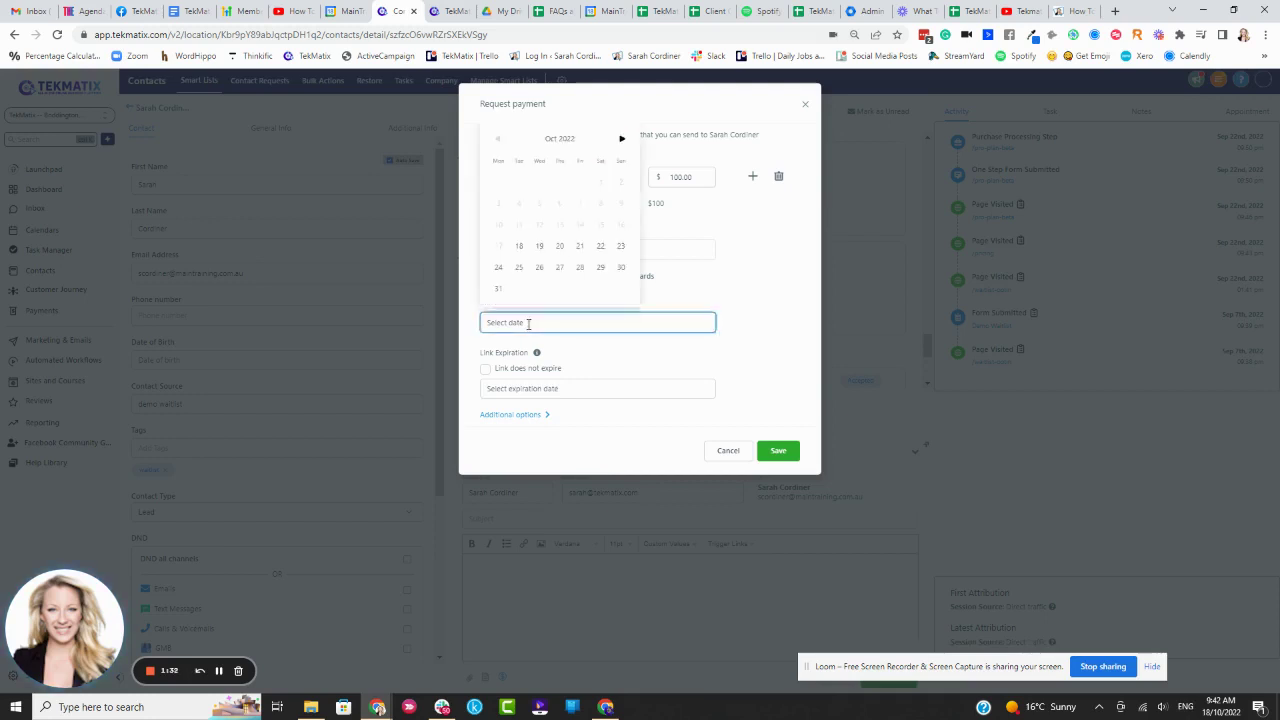
click(537, 252)
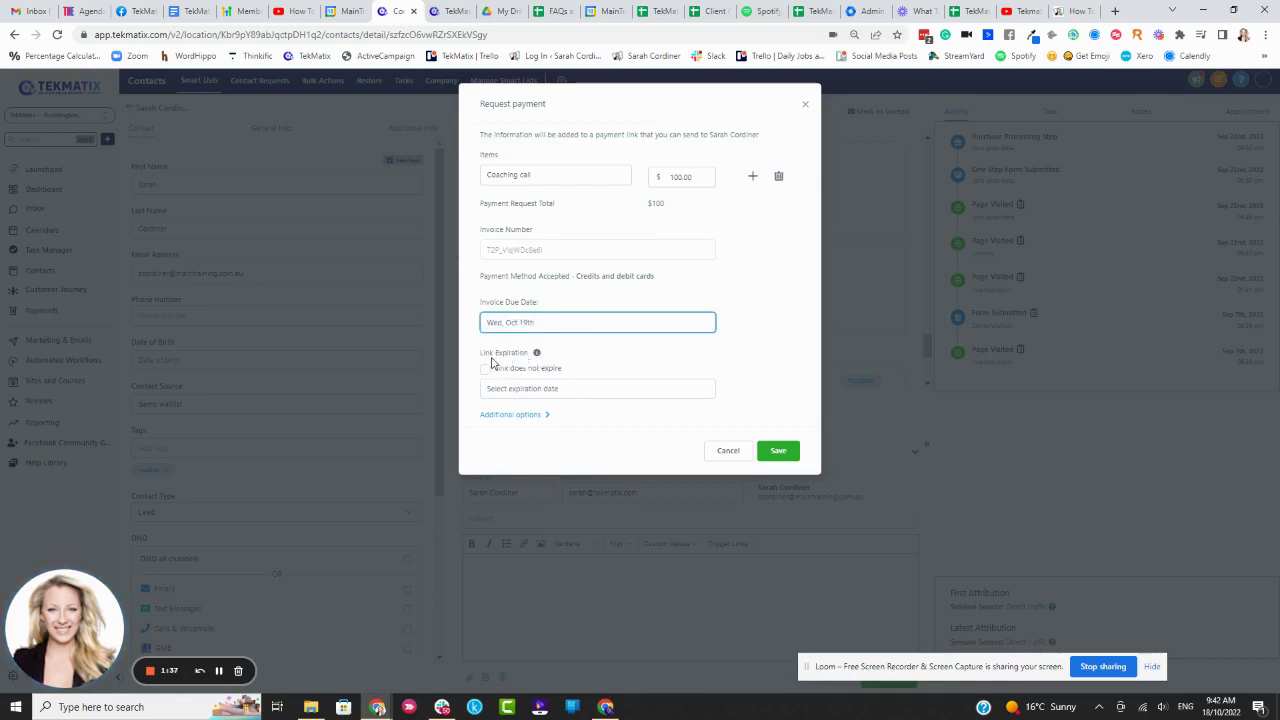
mouse_move(538, 354)
click(528, 416)
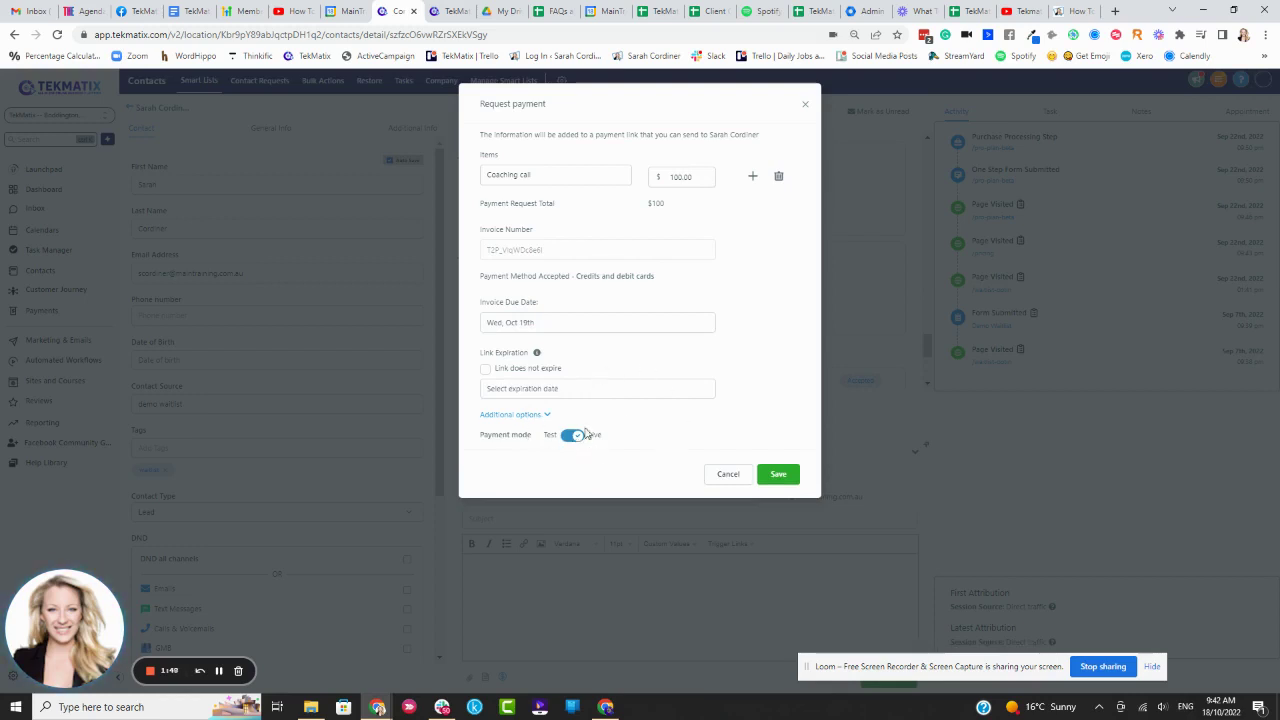
Step: Set the link expiration date to November 30, 2022, and save the payment request
click(789, 474)
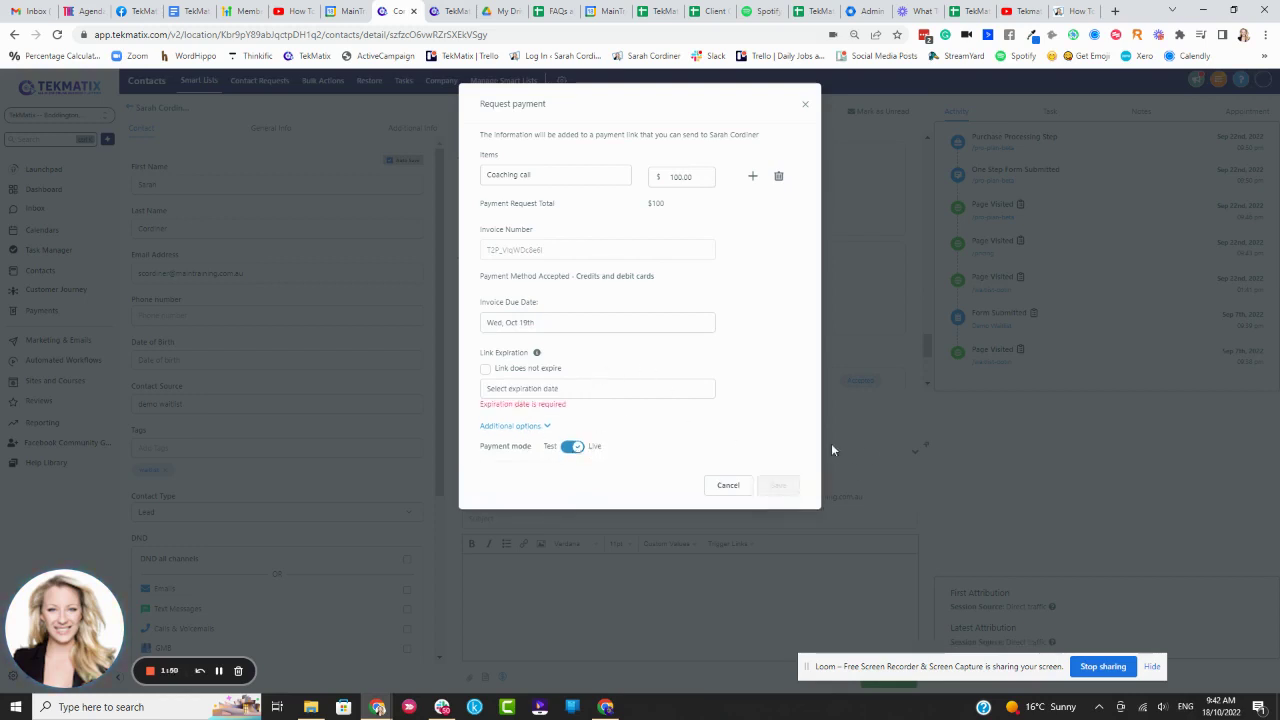
click(536, 384)
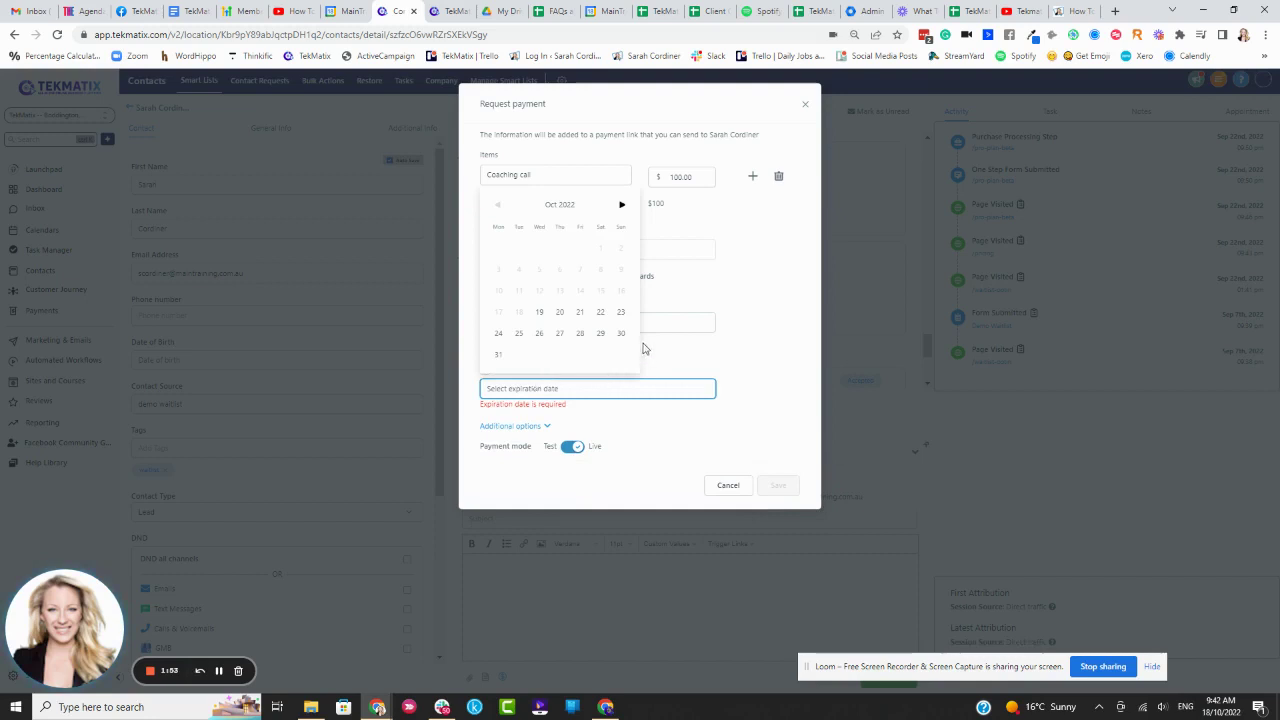
click(621, 204)
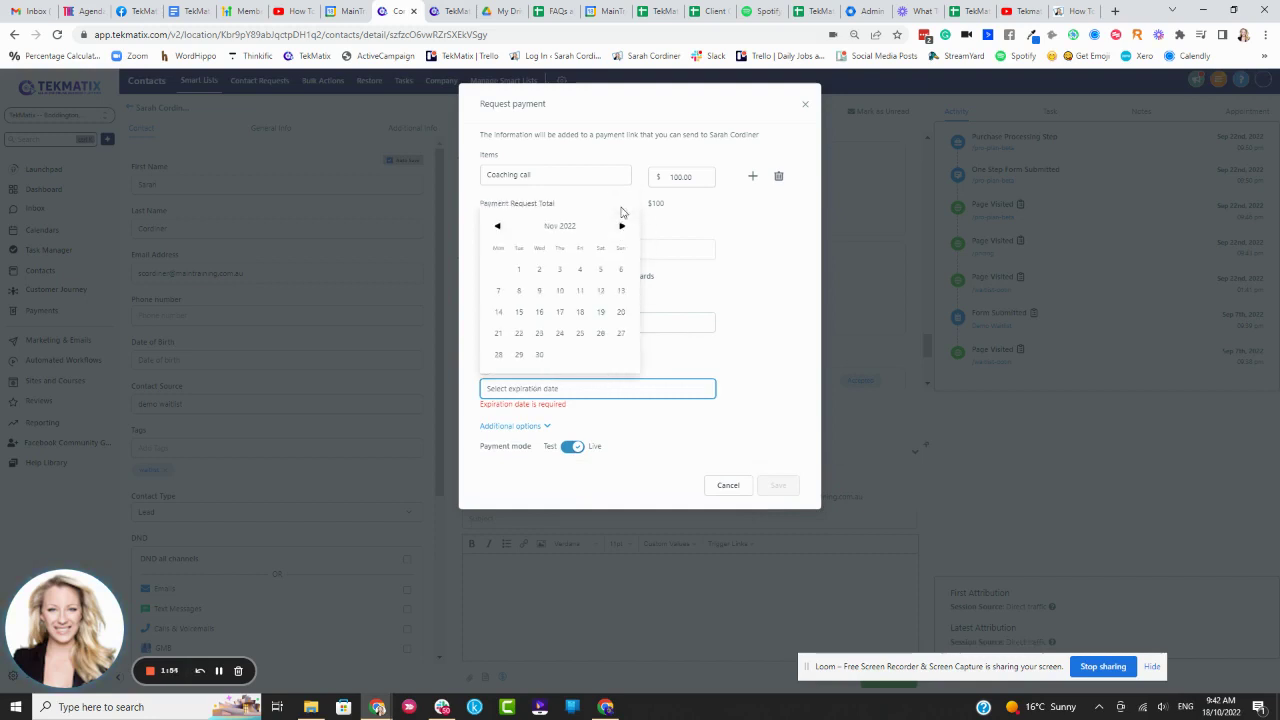
click(539, 354)
click(798, 478)
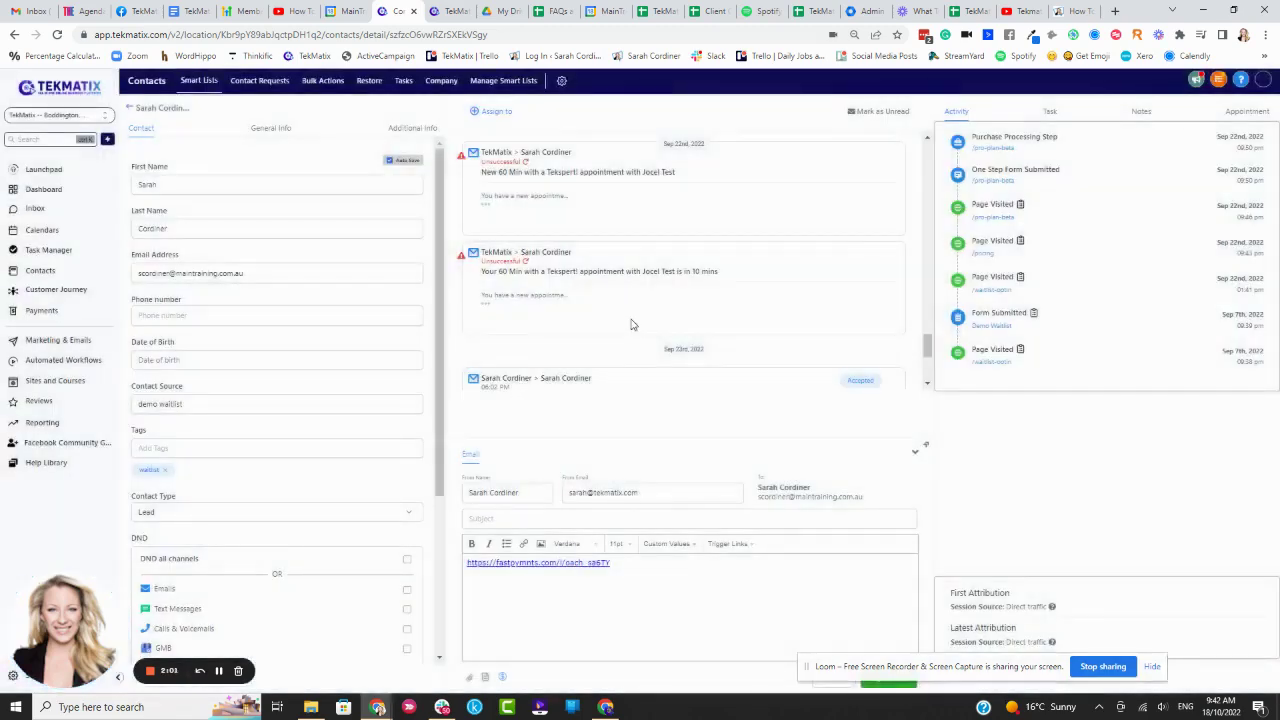
Step: Write "hi pay on the link above and you can call ..." below the payment link and send the email
triple_click(632, 566)
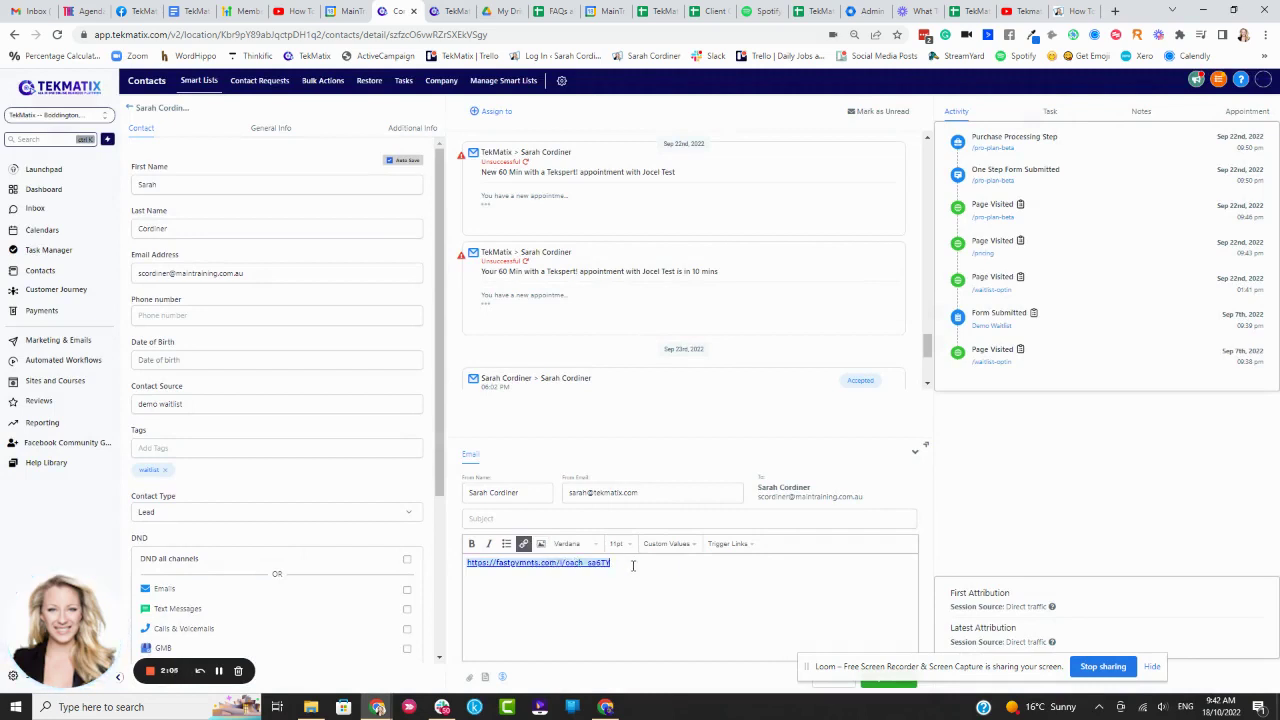
click(632, 566)
key(Return)
text(hi )
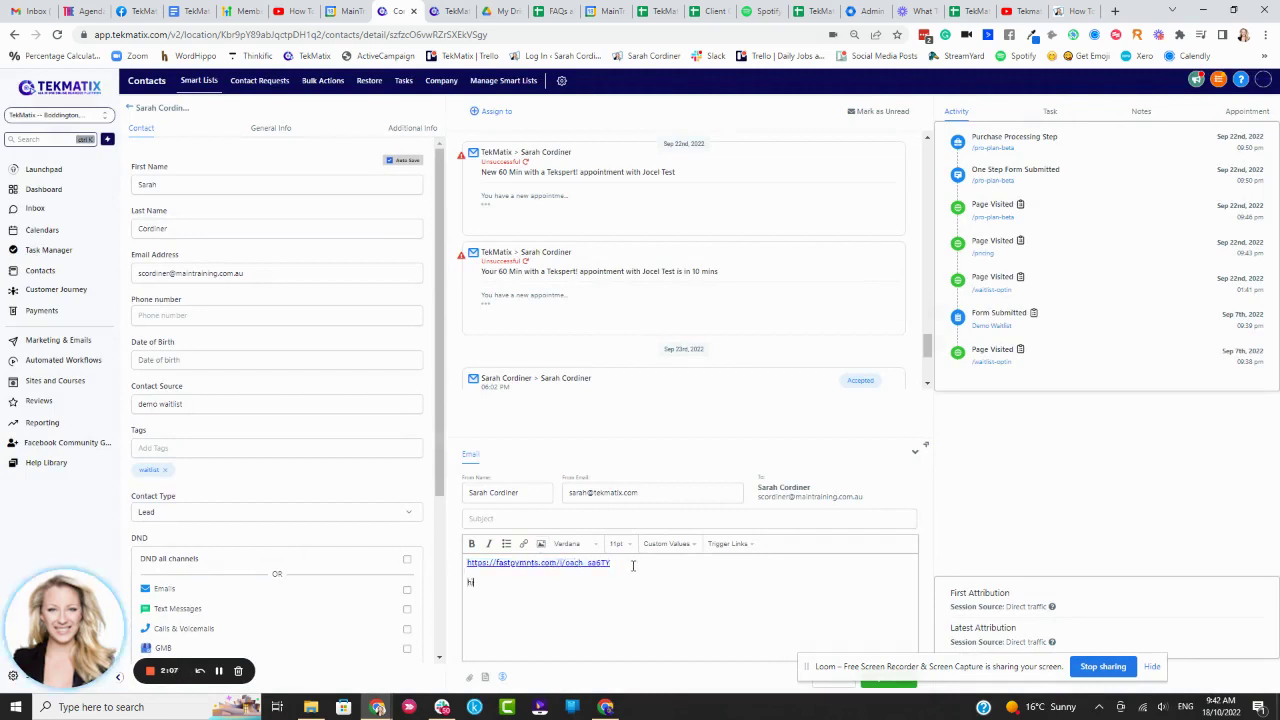
text(pay on the link above)
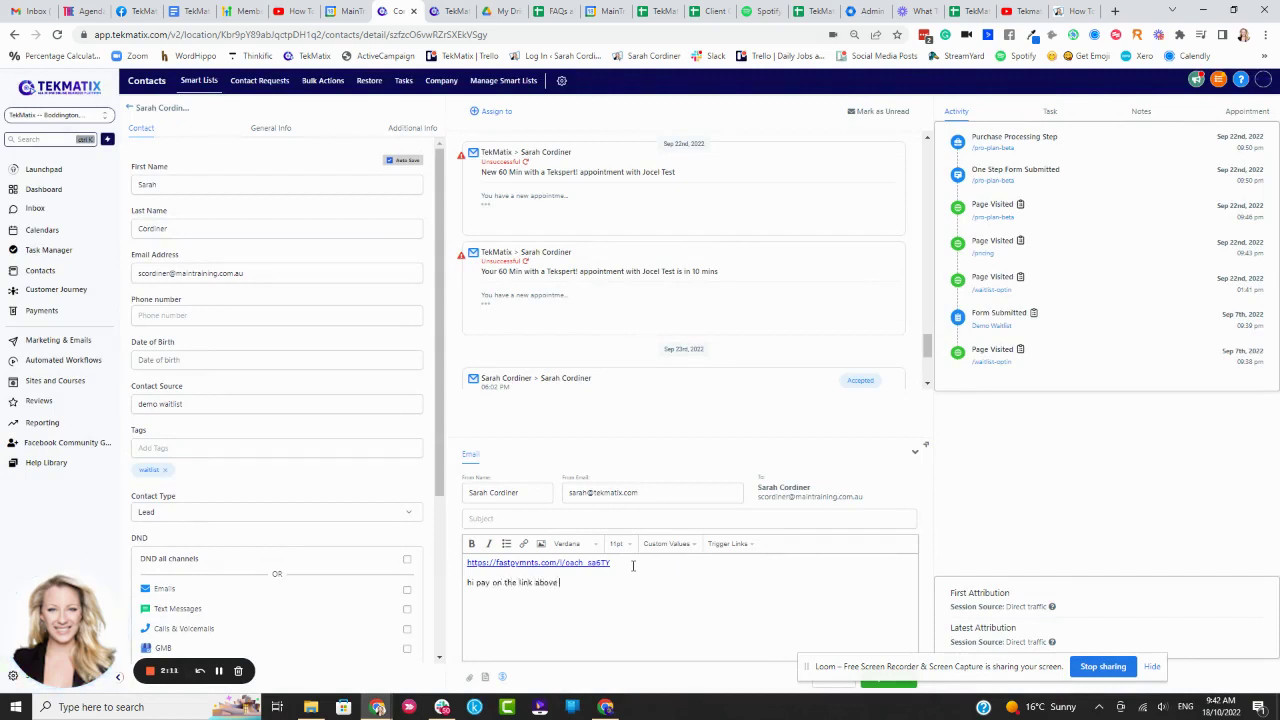
text( and you can d)
text( ...)
drag(857, 667, 488, 667)
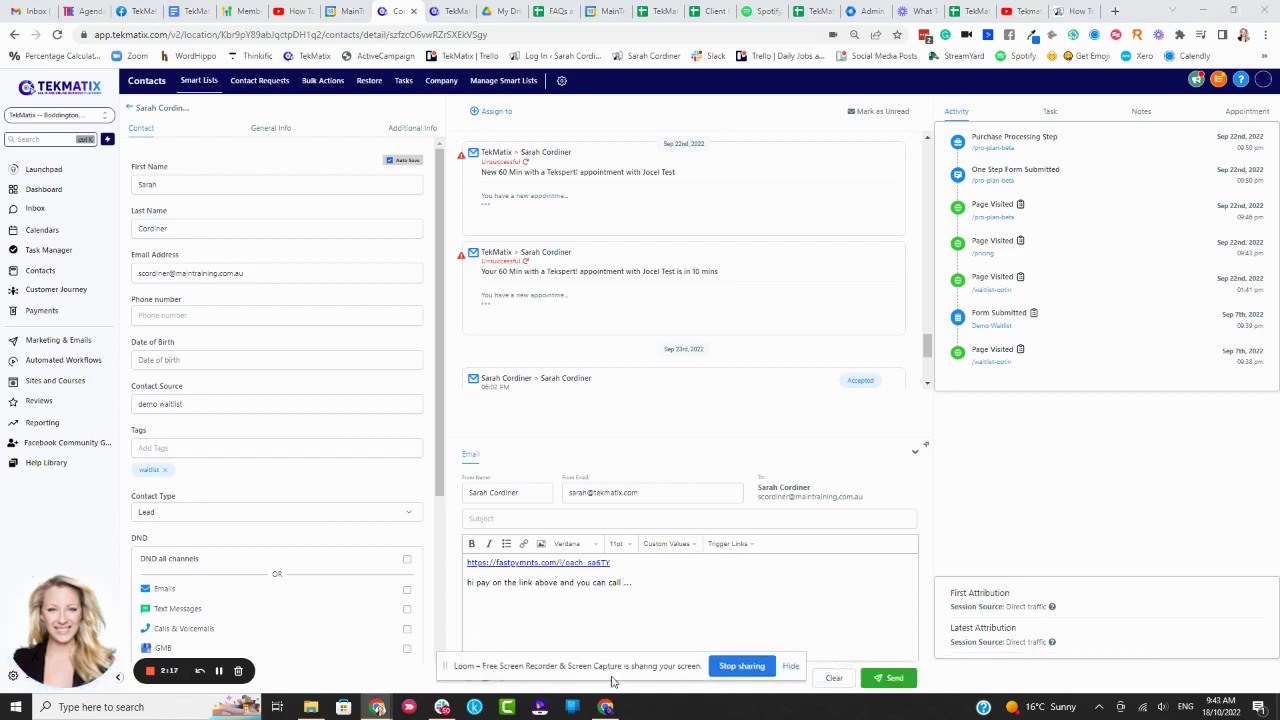
click(889, 678)
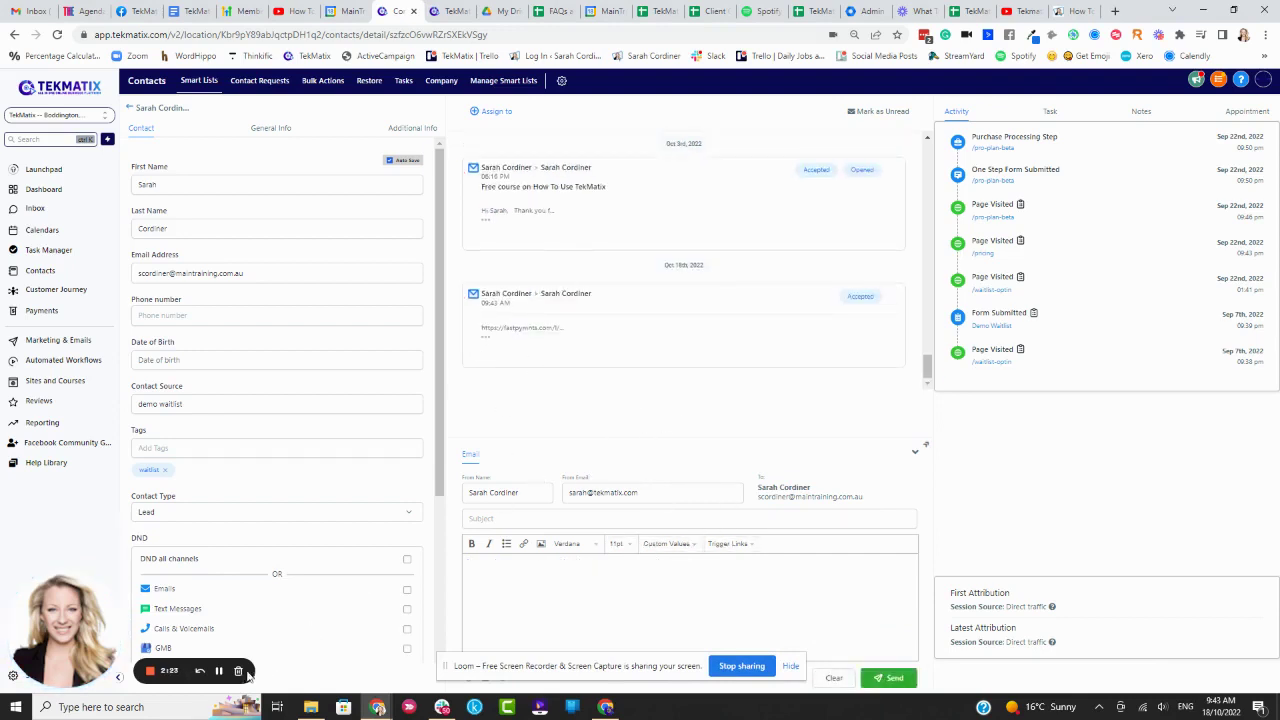
Step: Switch to Gmail and open the payment link in the received email to view the invoice page
key(ctrl+1)
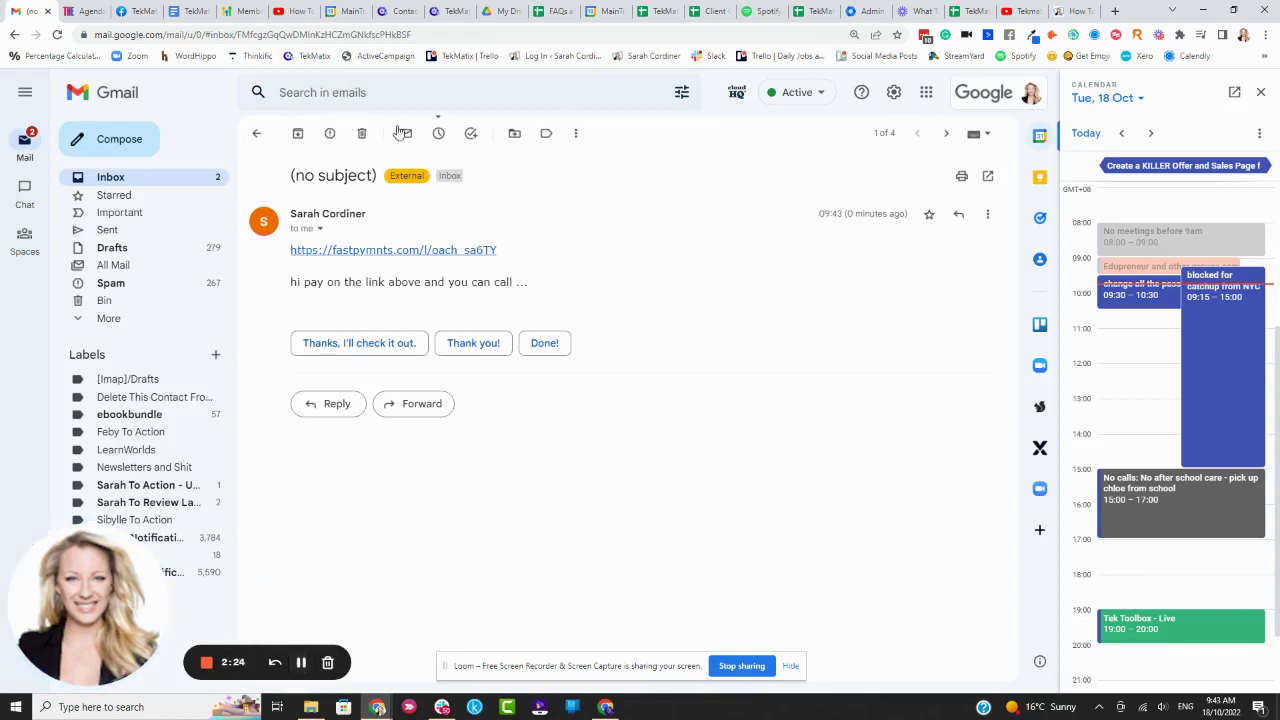
click(372, 252)
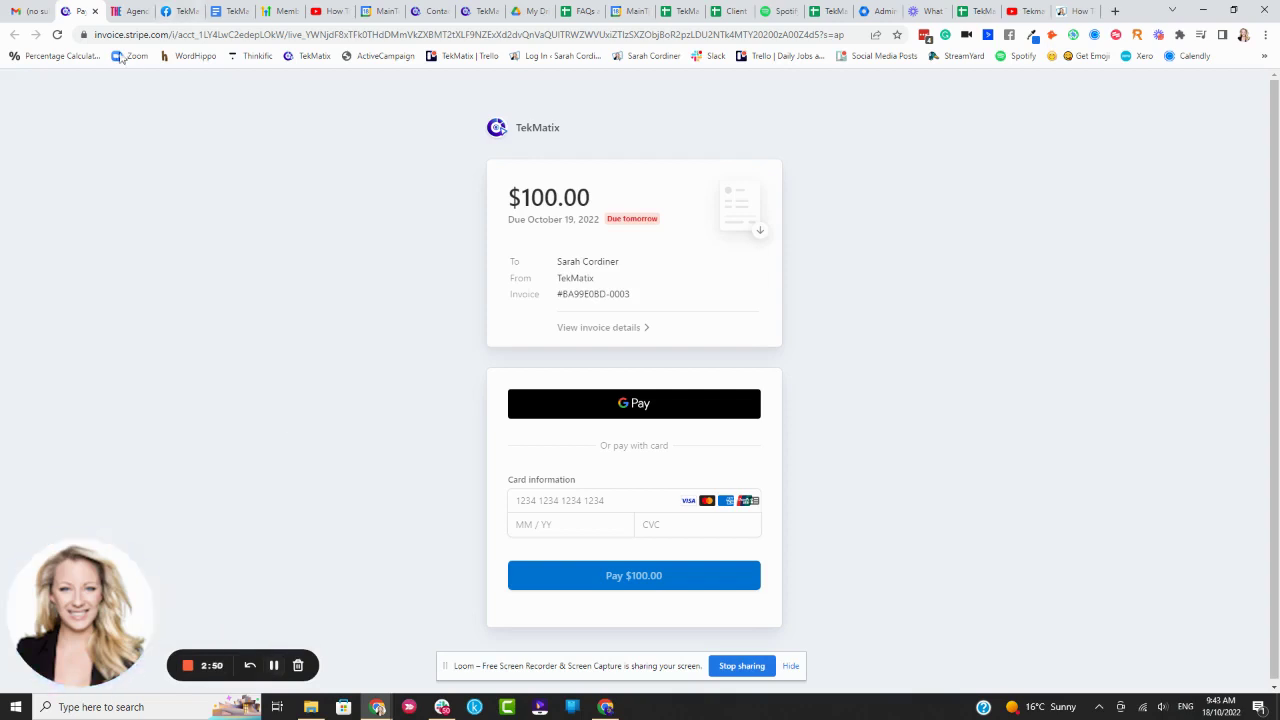
Step: Switch back to TekMatix and create a new one-time invoice in the Payments area
click(432, 11)
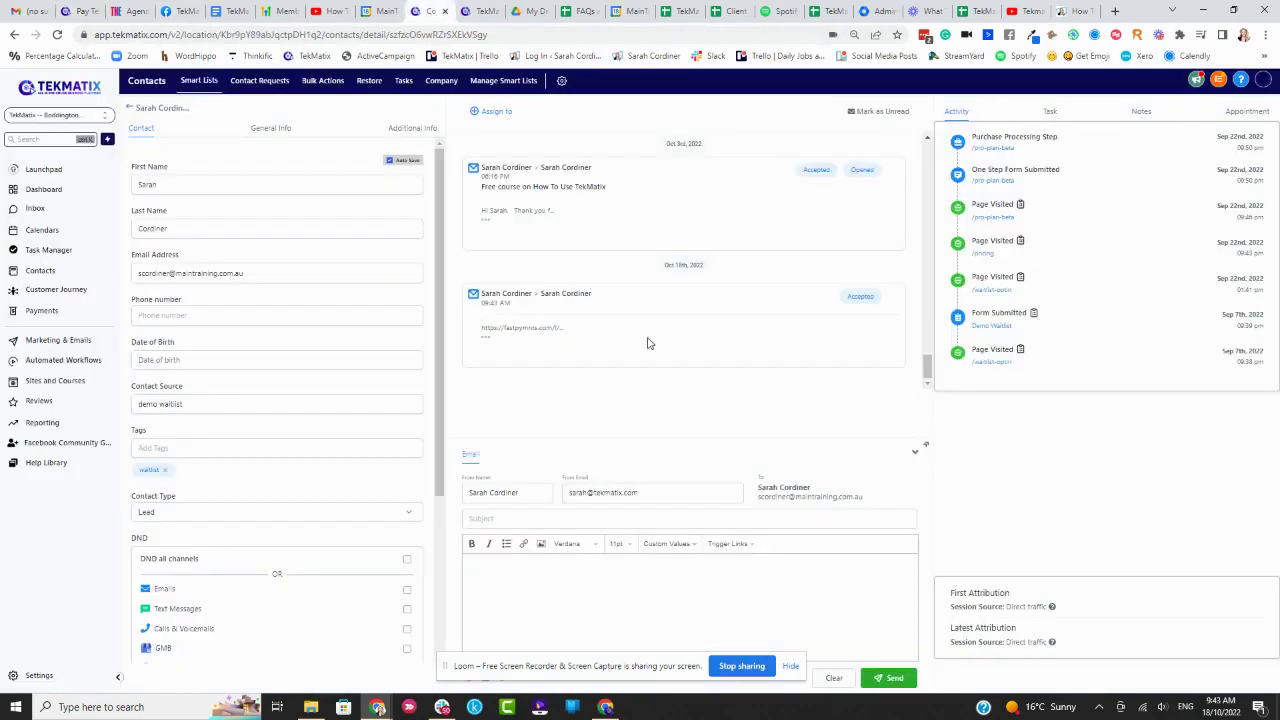
click(42, 311)
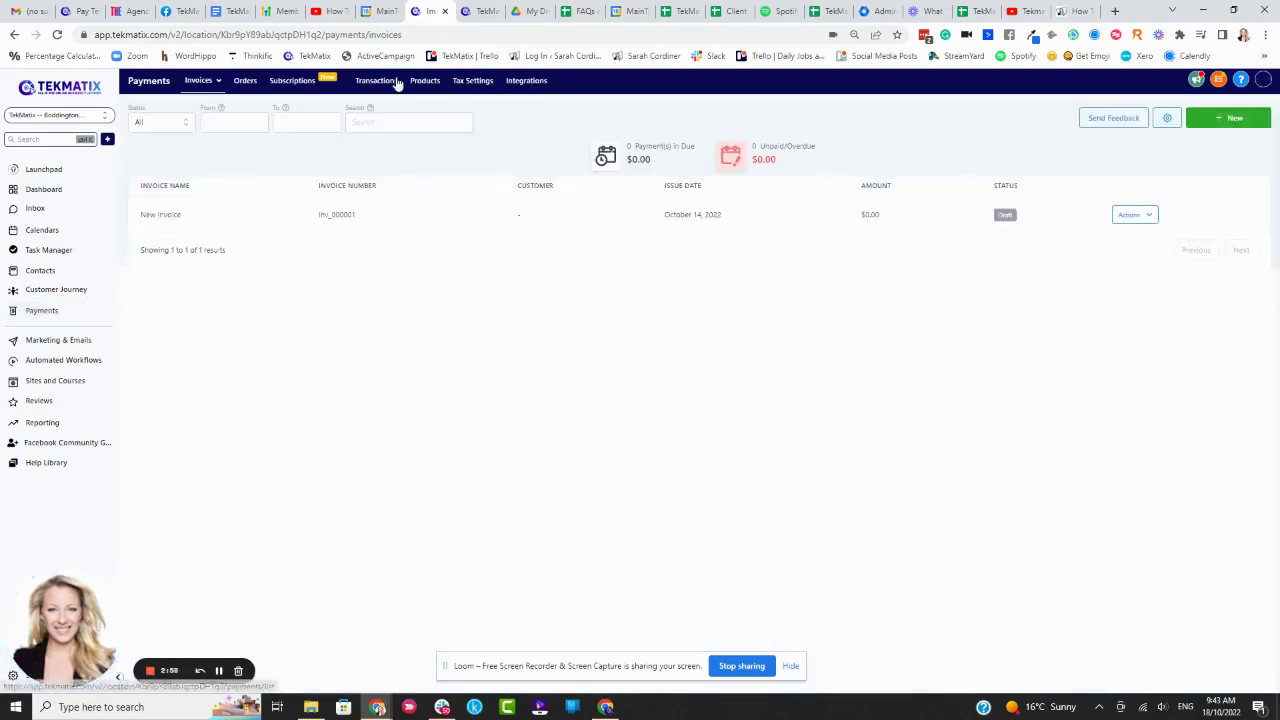
mouse_move(197, 84)
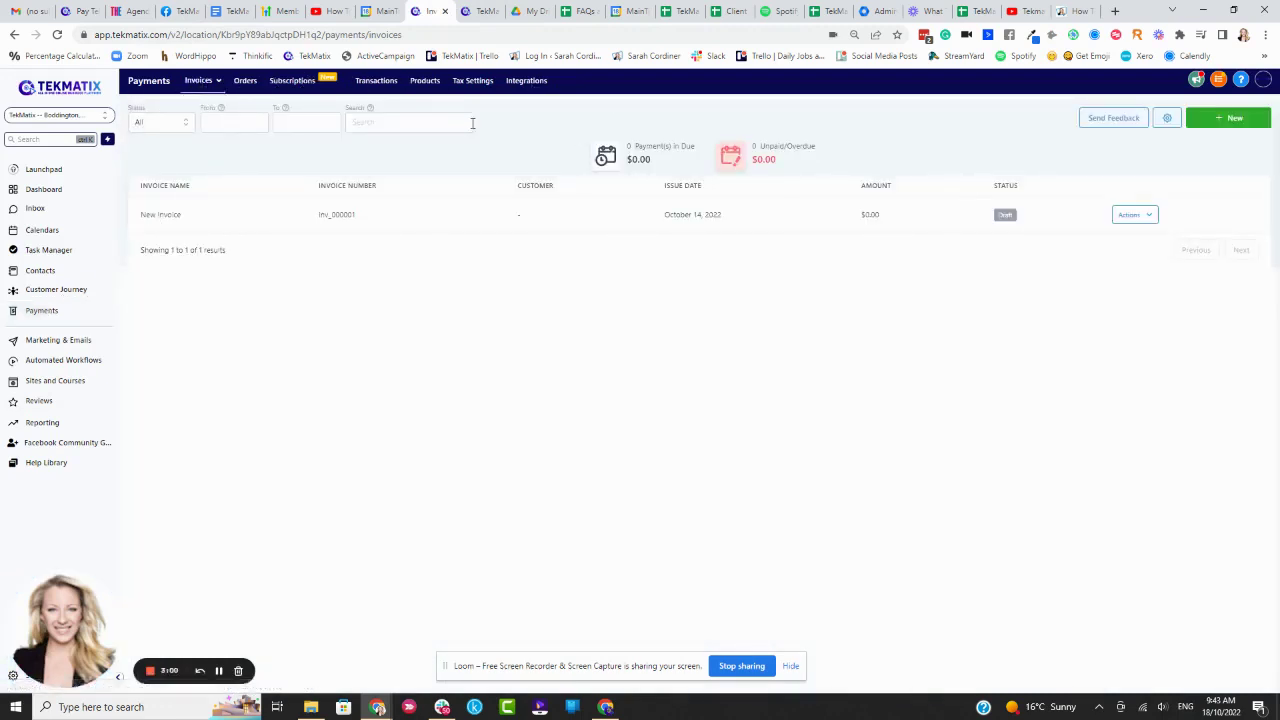
click(1211, 122)
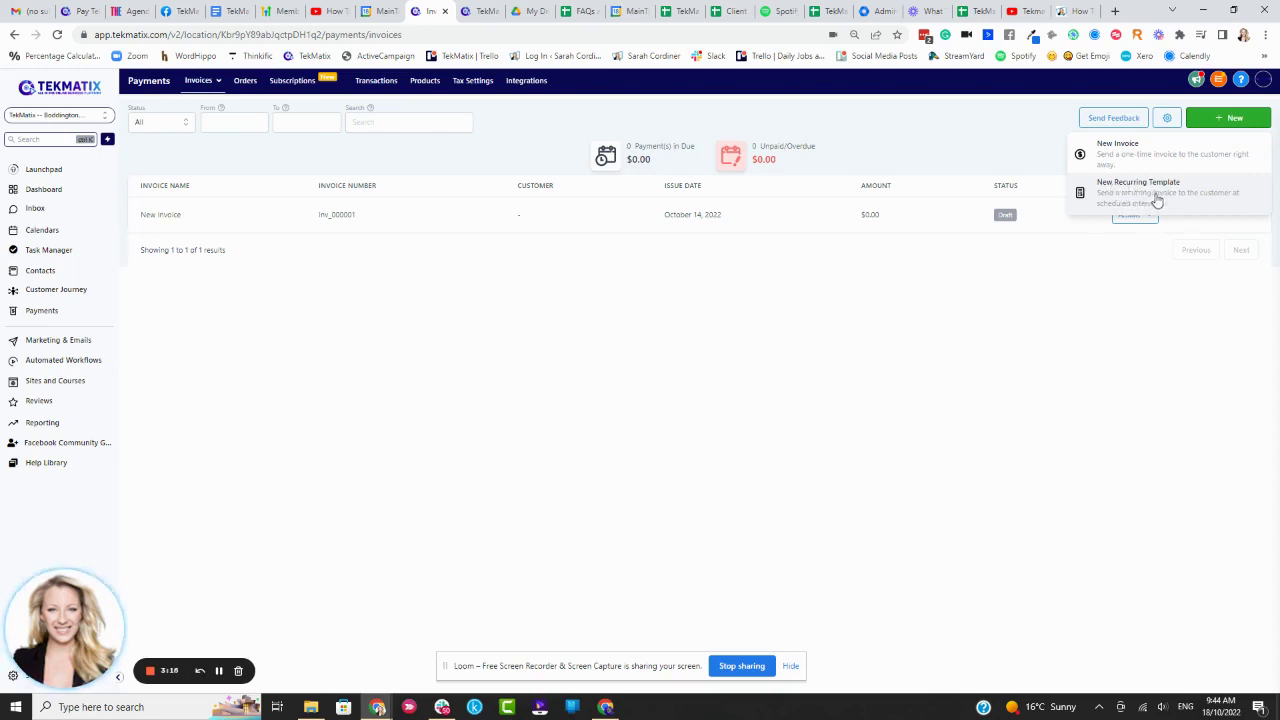
click(1143, 155)
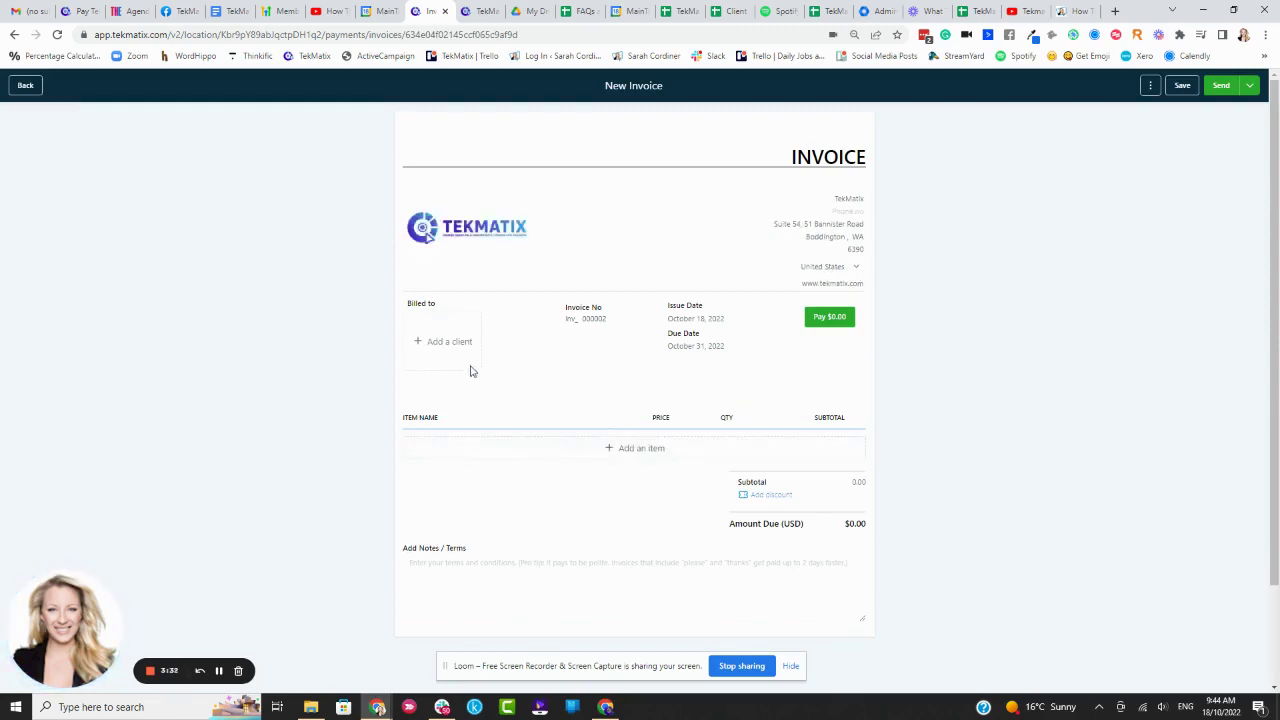
click(449, 345)
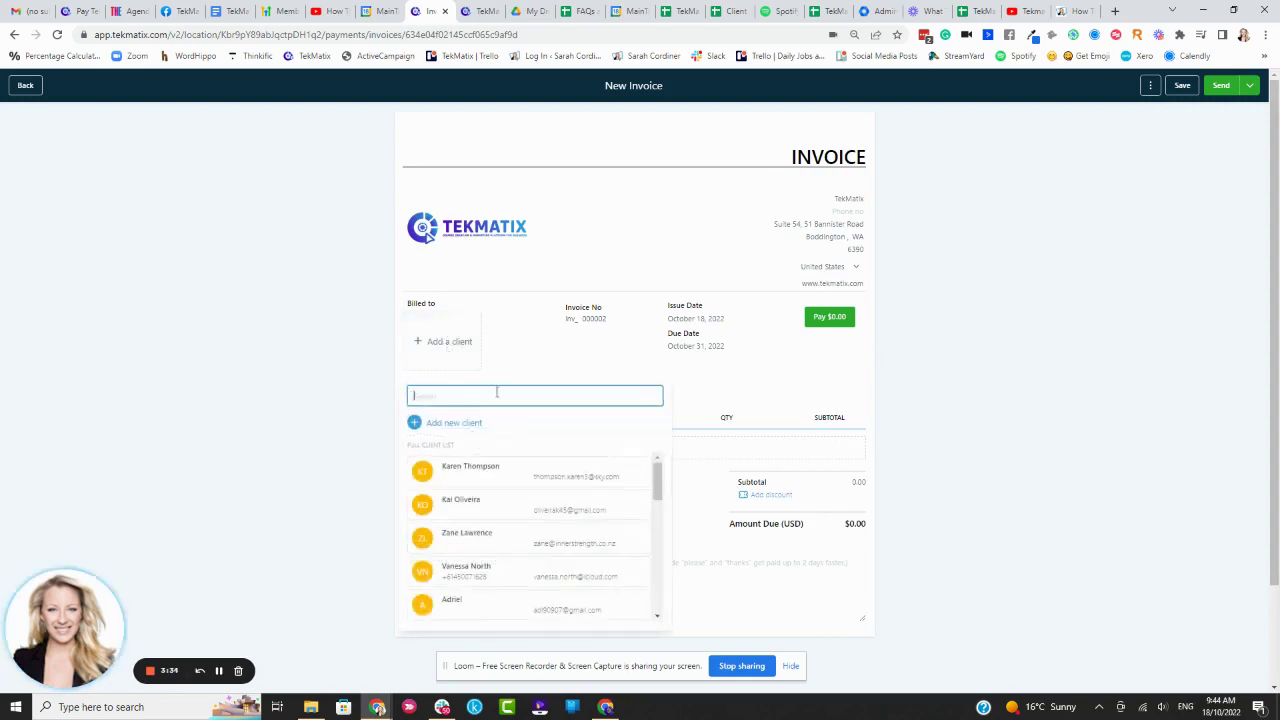
click(974, 323)
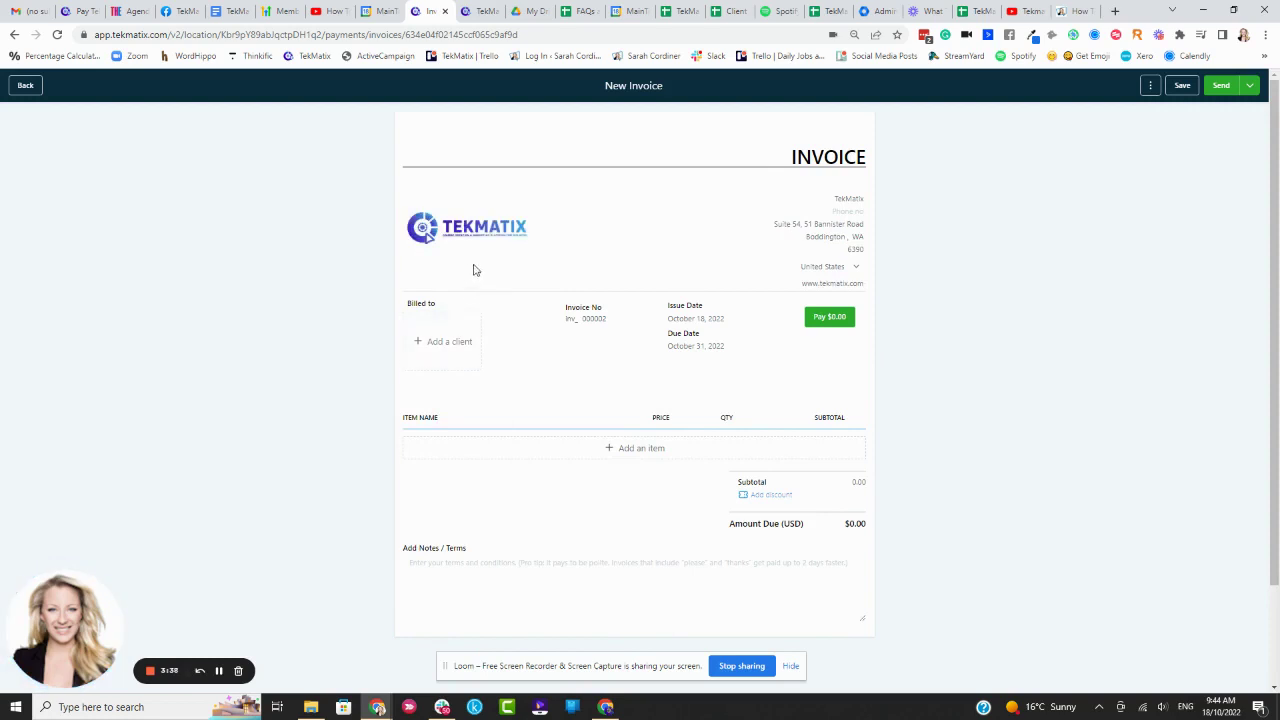
click(638, 452)
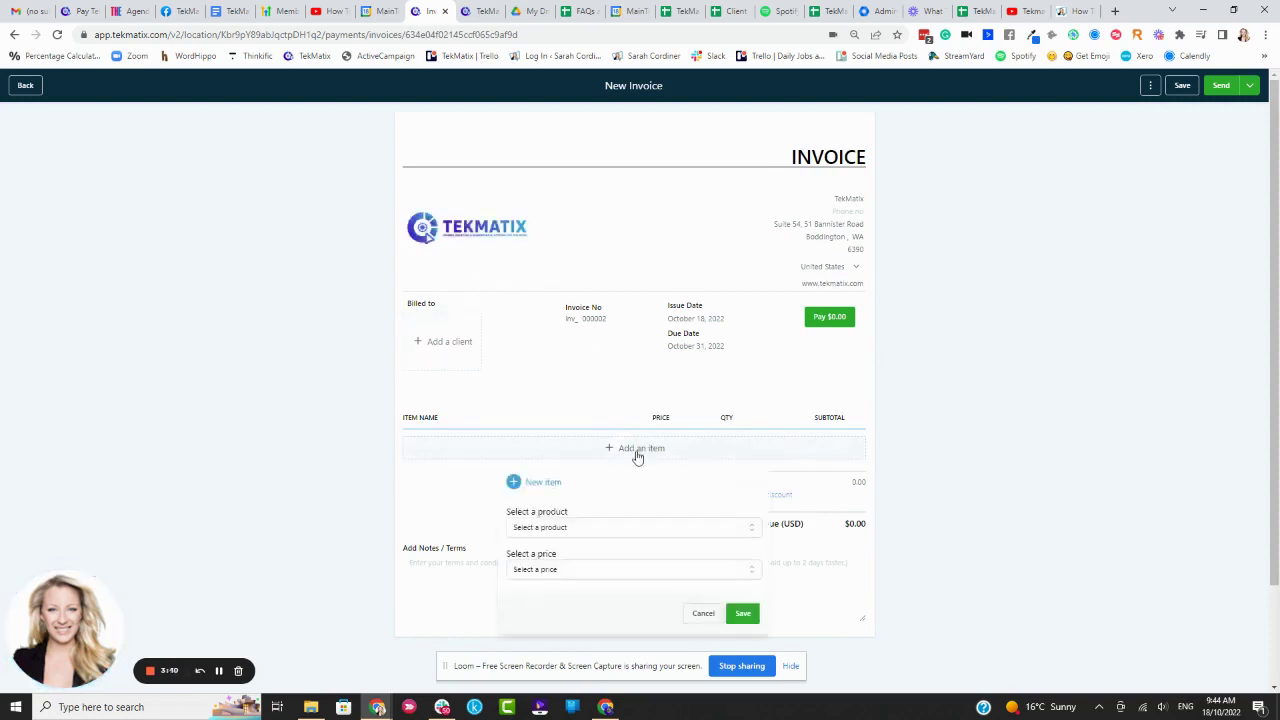
click(605, 530)
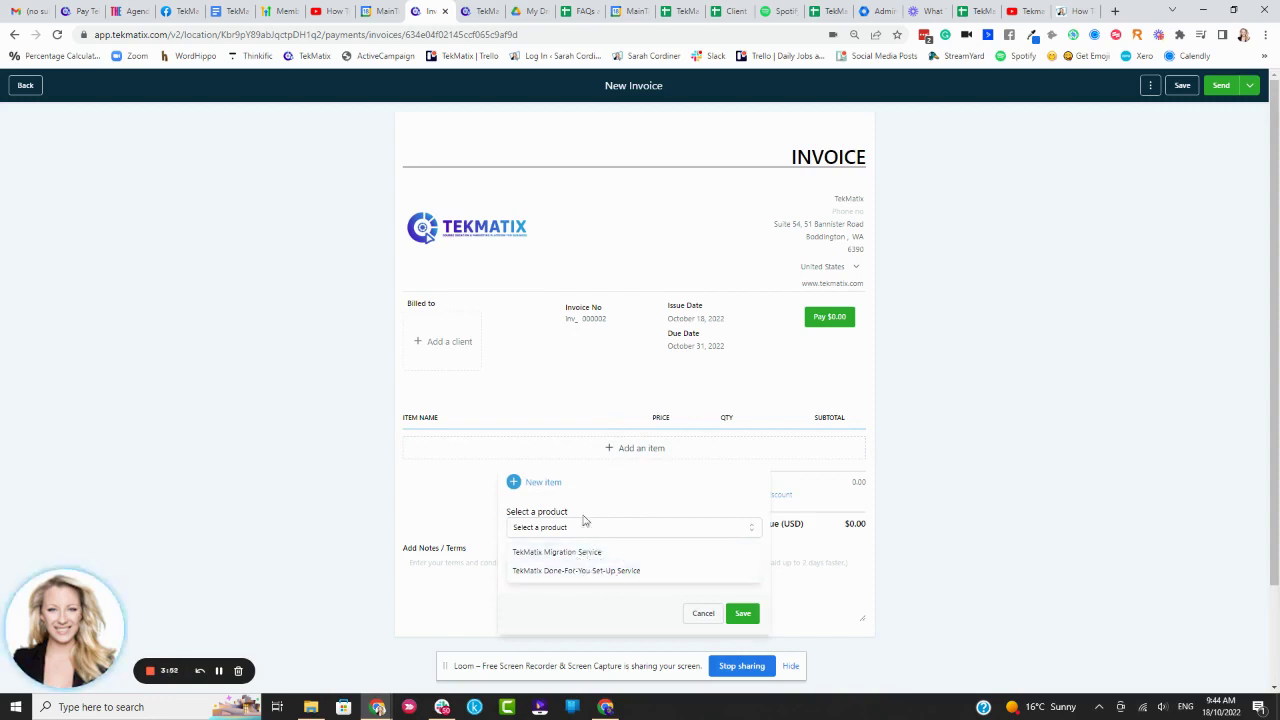
click(454, 490)
click(986, 434)
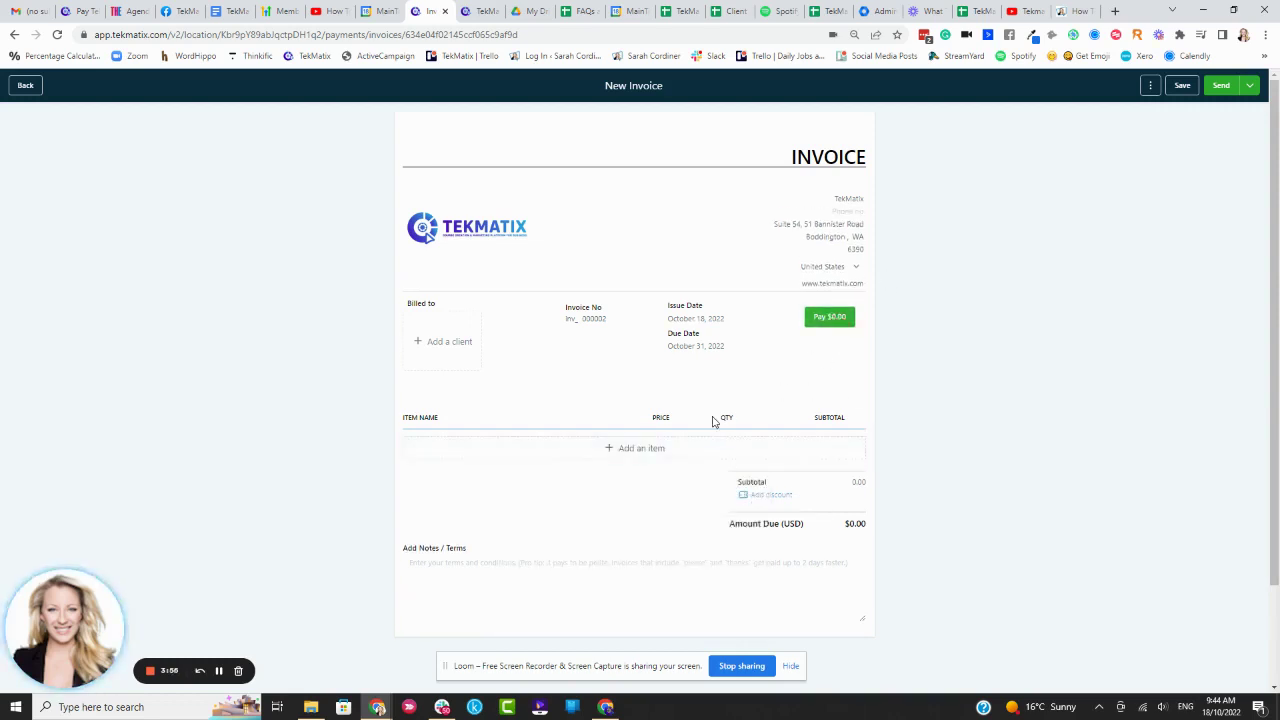
Step: Add the TekMatix Migration Service product with its $497 price as an item on the invoice
click(636, 449)
click(566, 536)
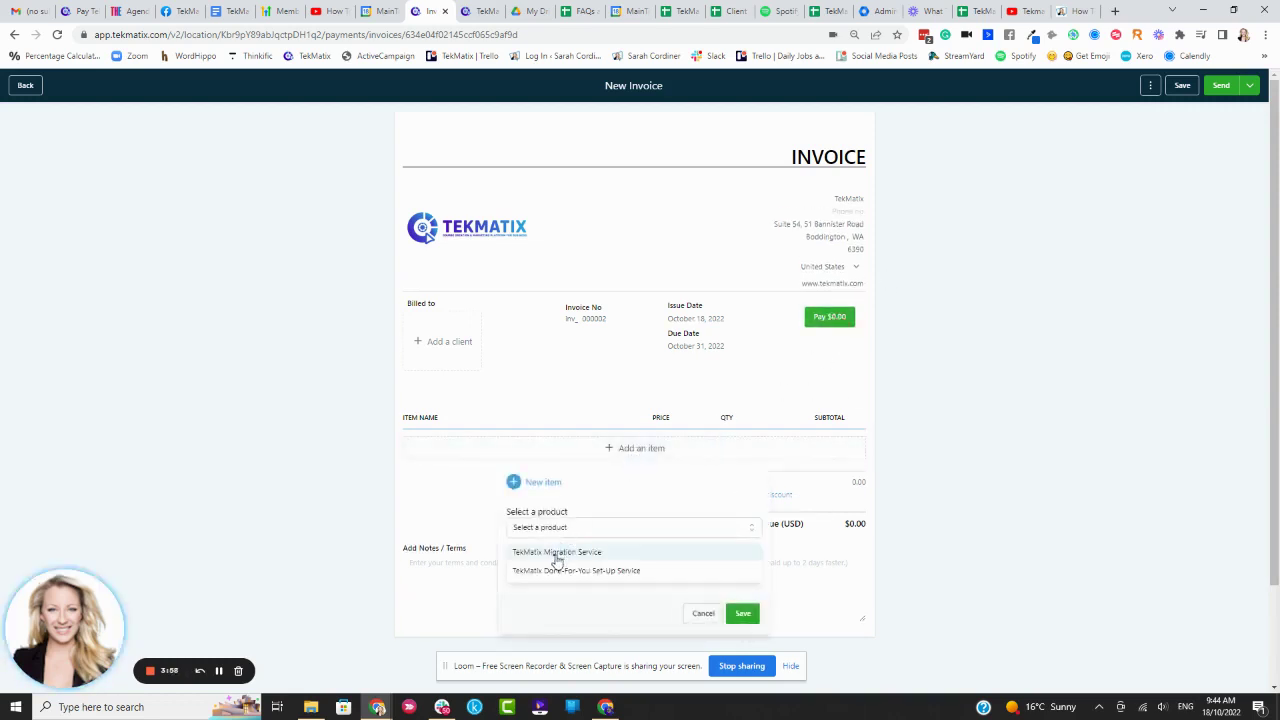
click(557, 550)
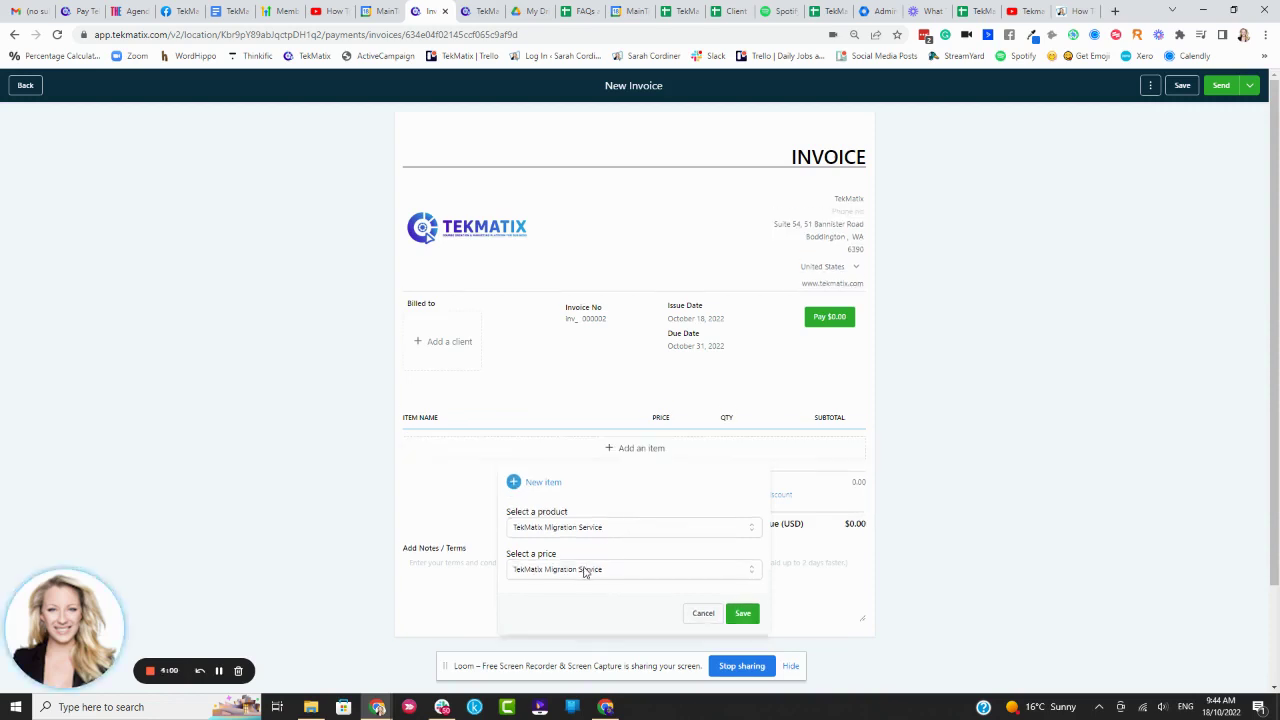
click(585, 572)
click(603, 592)
click(742, 613)
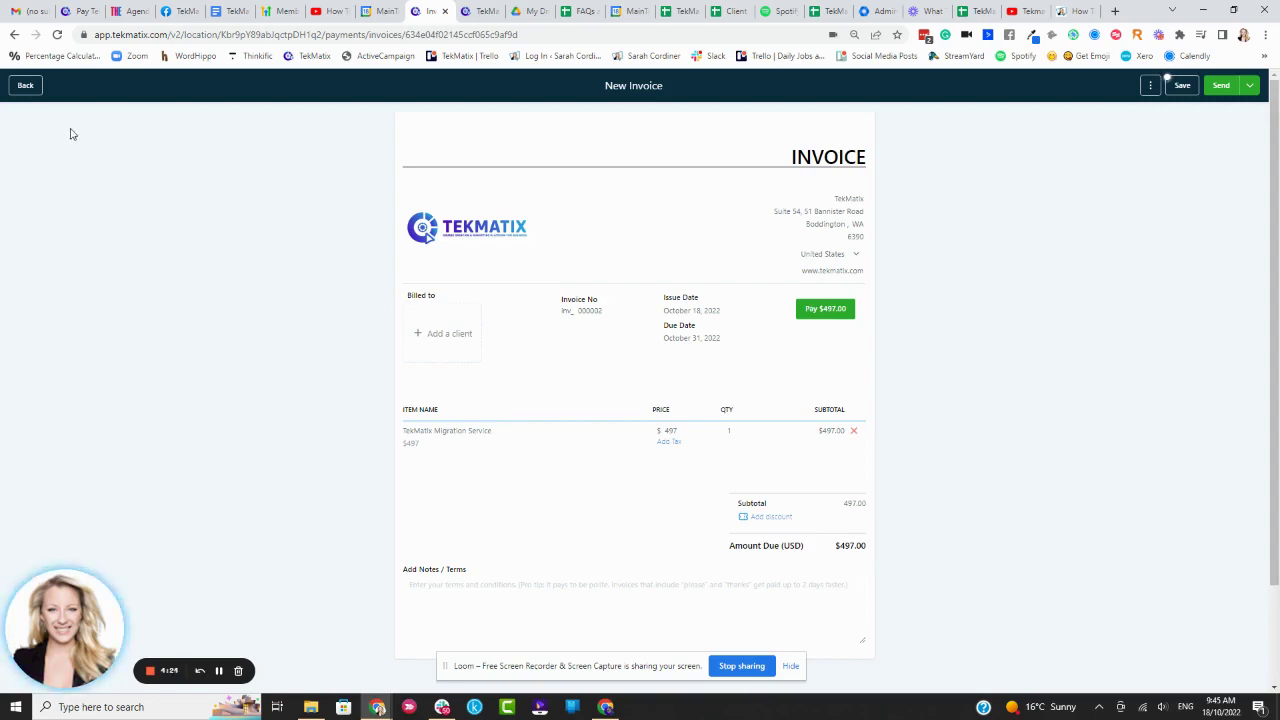
Step: Leave the new invoice without saving the changes
click(28, 90)
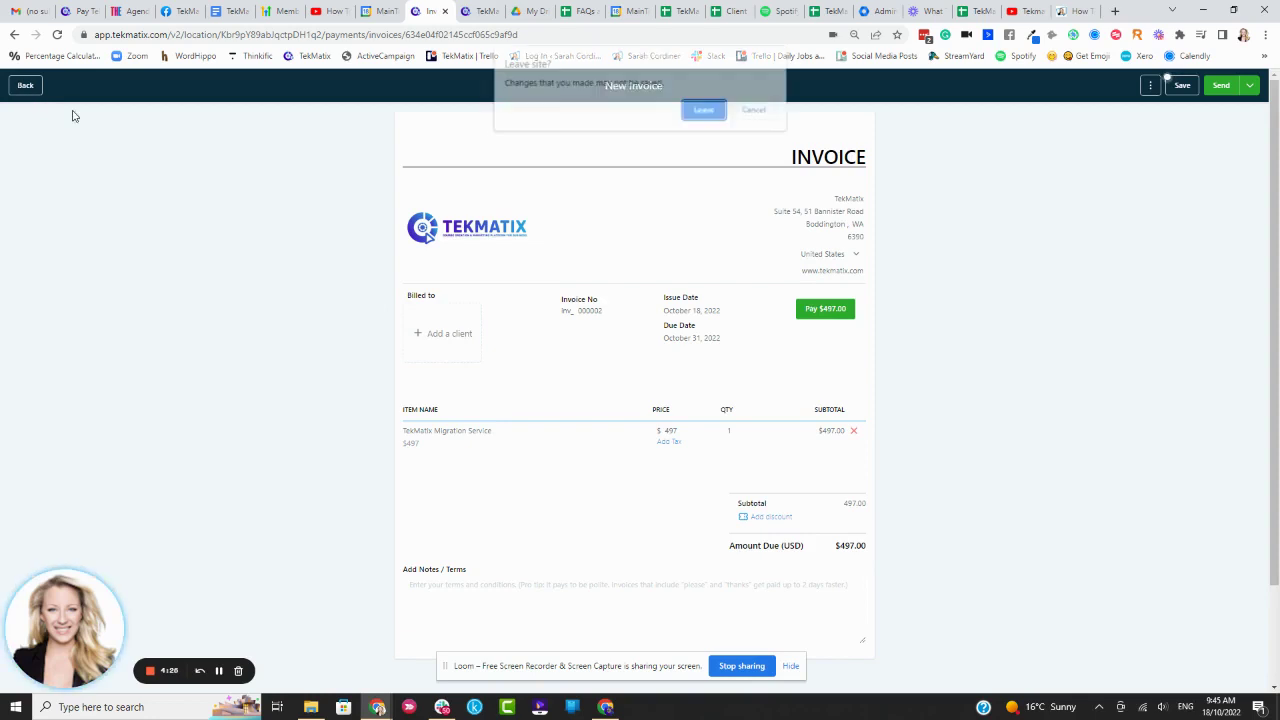
click(700, 116)
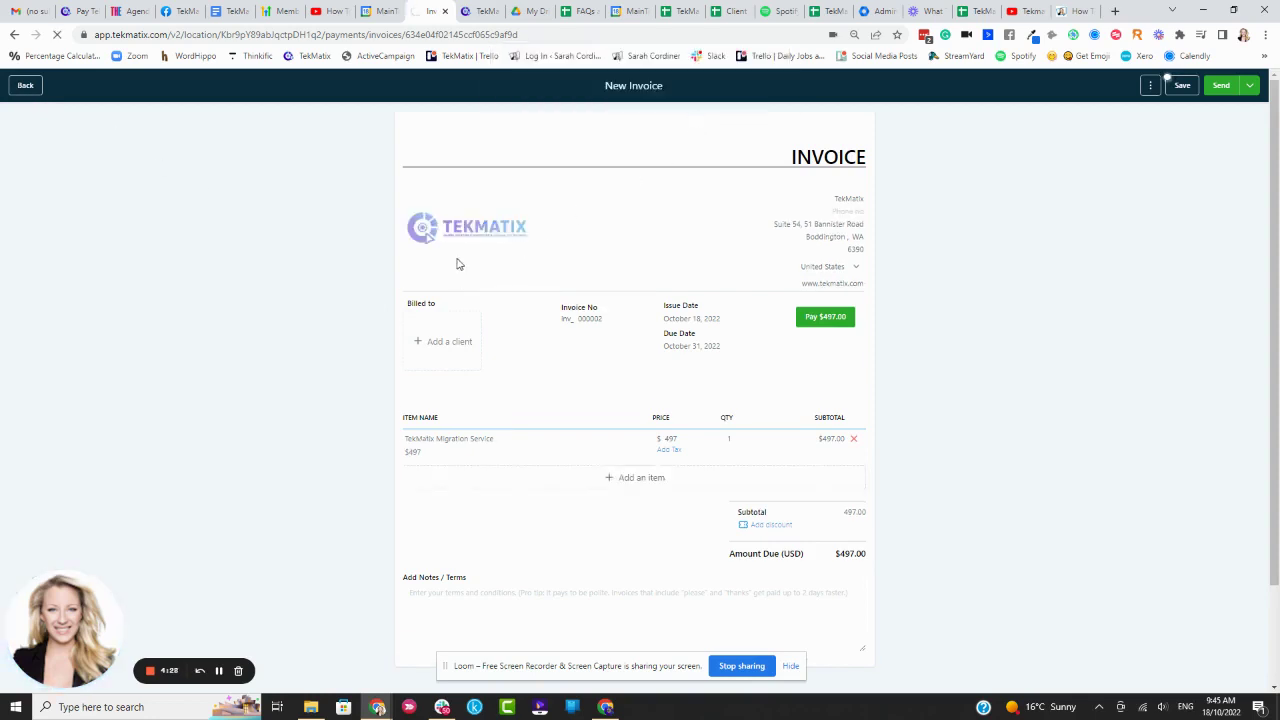